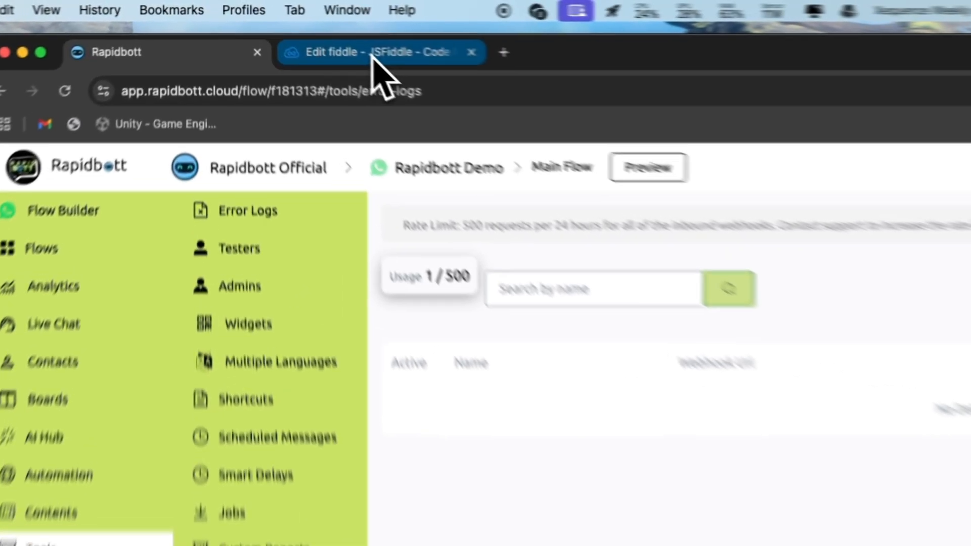
# - Inspect the JSFiddle form code that posts its fields to a Rapidbott webhook
pyautogui.click(293, 30)
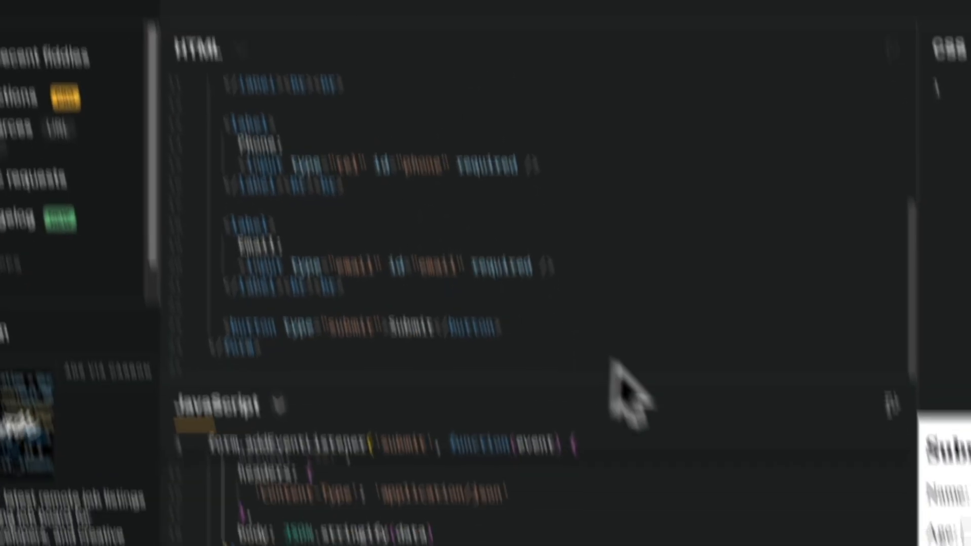
pyautogui.scroll(5, 511, 435)
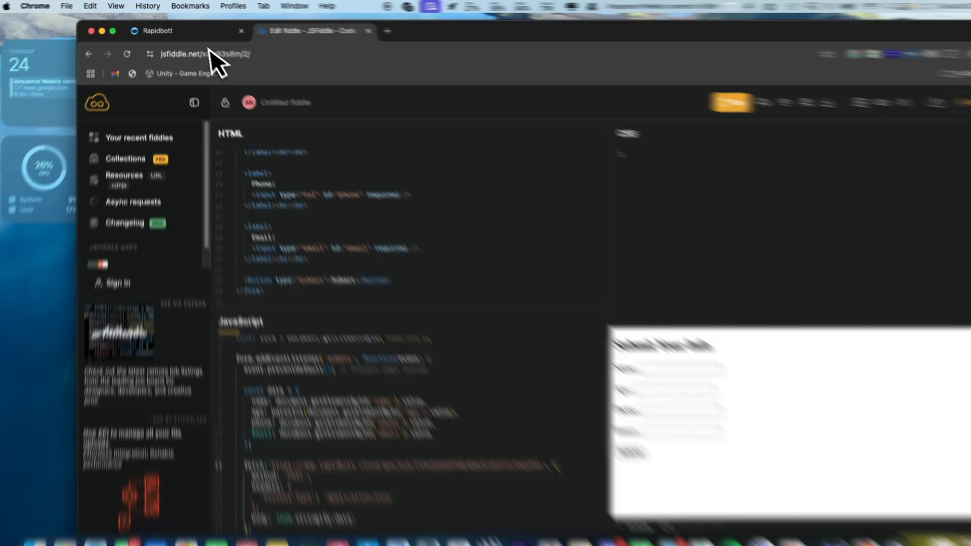
# - Add and save an inbound webhook named 'Test Demo' on the Rapidbott webhooks page
pyautogui.click(162, 29)
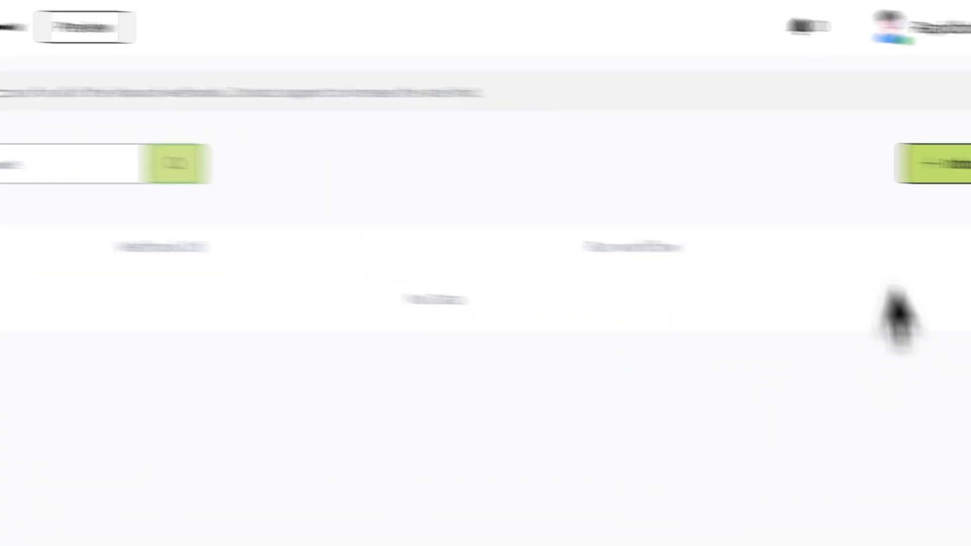
pyautogui.click(941, 167)
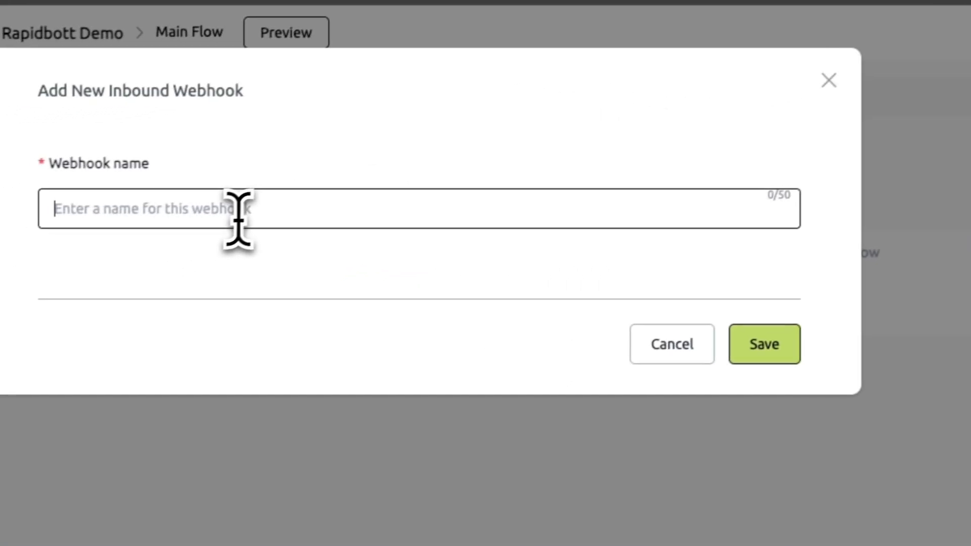
pyautogui.write('Test De')
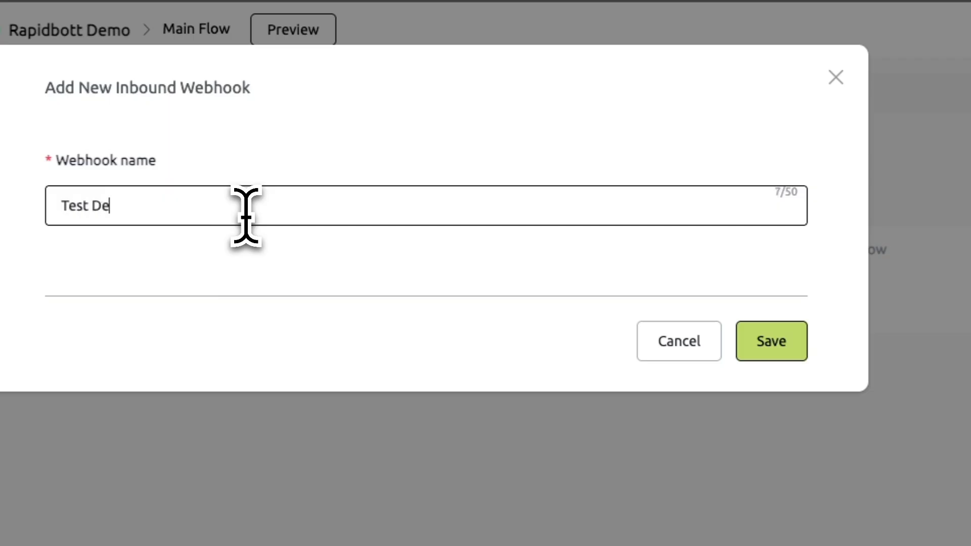
pyautogui.click(787, 348)
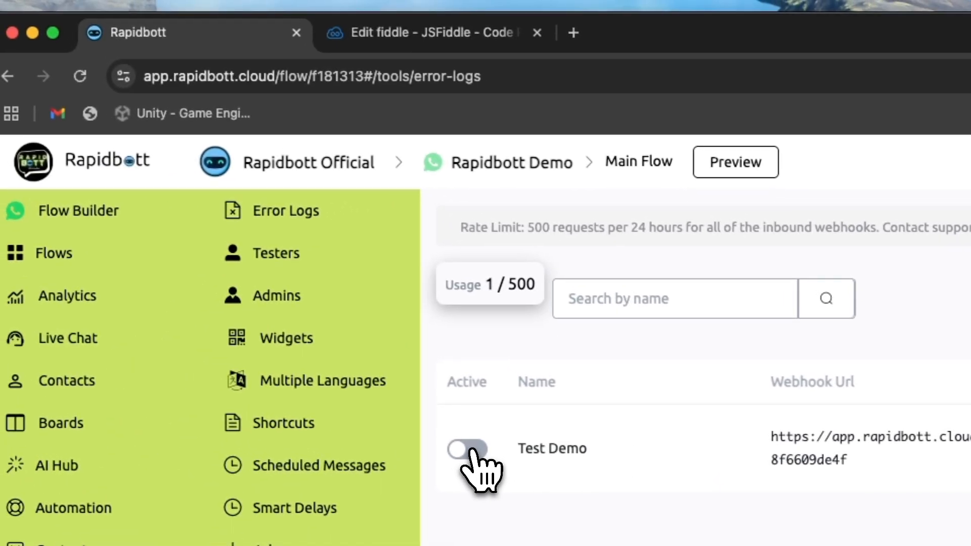
# - Activate Test Demo, paste its URL over line 13's fetch URL, and rerun the fiddle
pyautogui.click(467, 449)
pyautogui.click(427, 33)
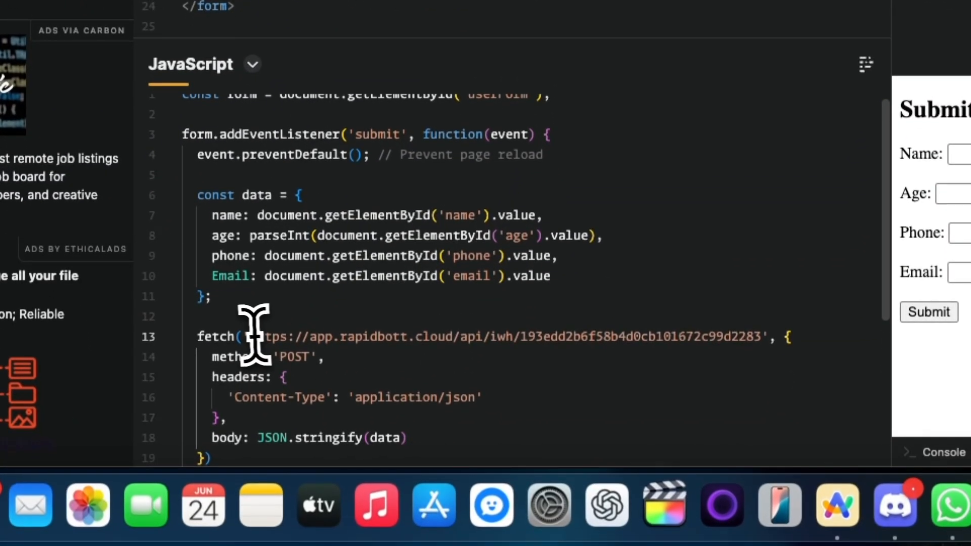
pyautogui.doubleClick(254, 336)
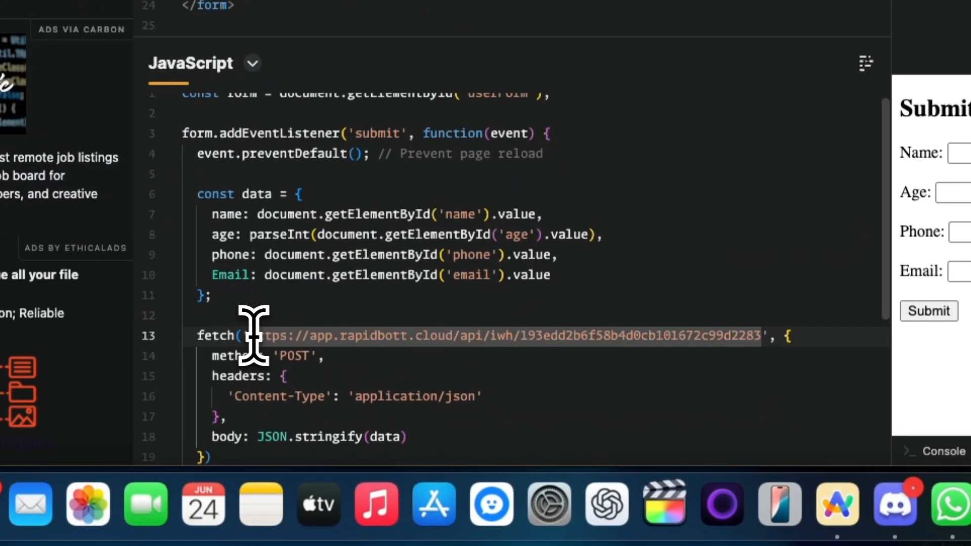
pyautogui.moveTo(250, 336); pyautogui.dragTo(760, 336)
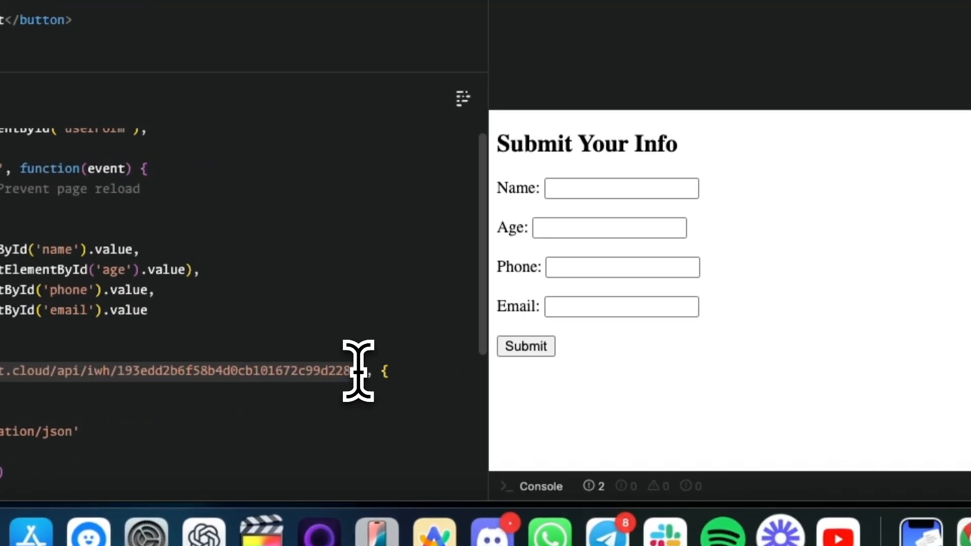
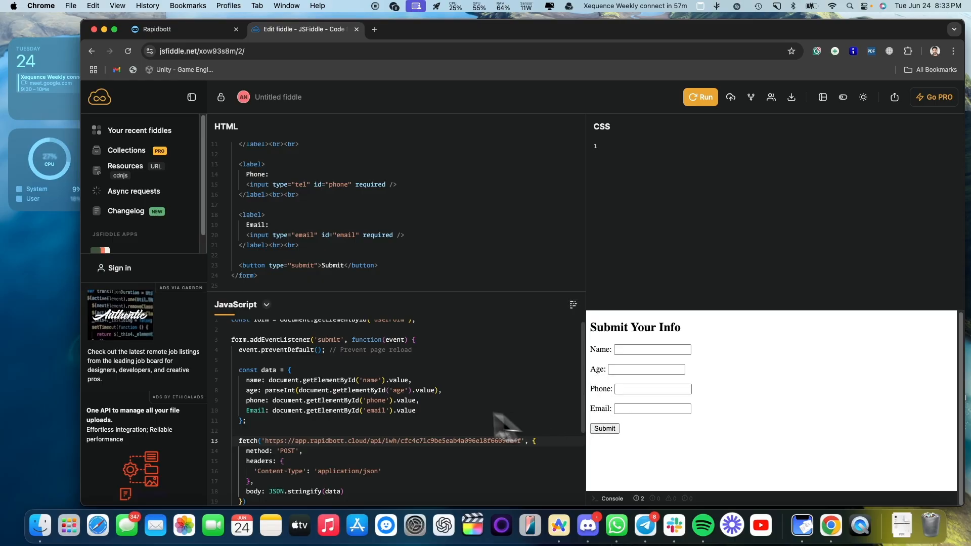
pyautogui.scroll(-6, 496, 415)
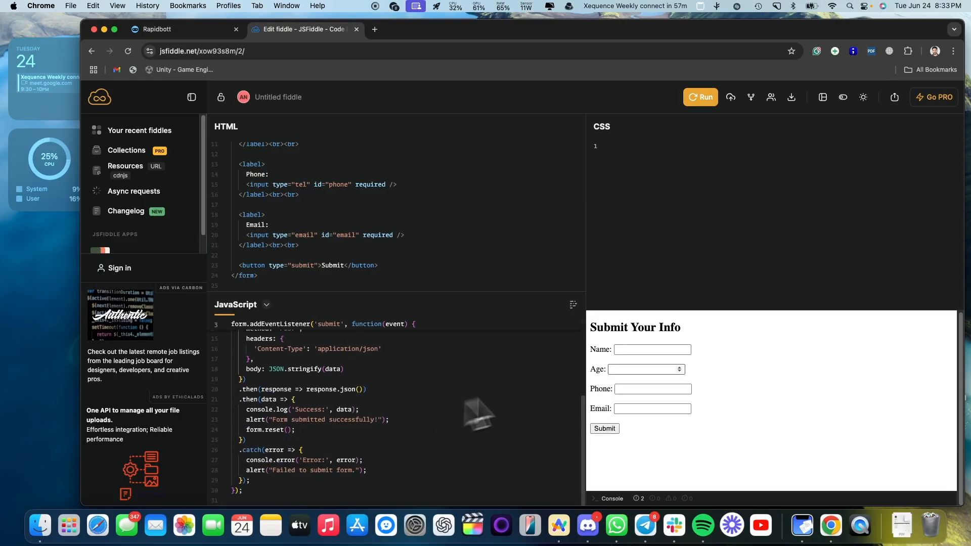
pyautogui.scroll(4, 401, 397)
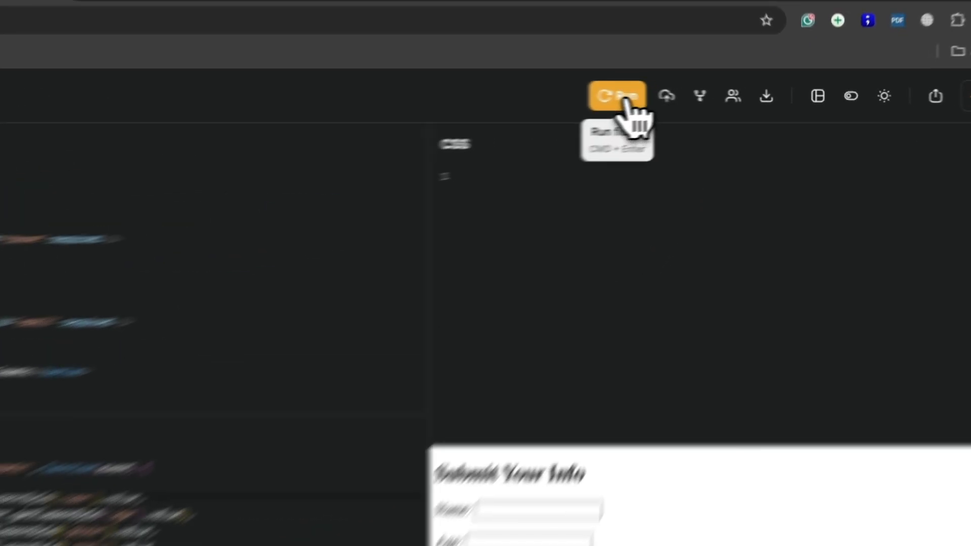
pyautogui.click(704, 98)
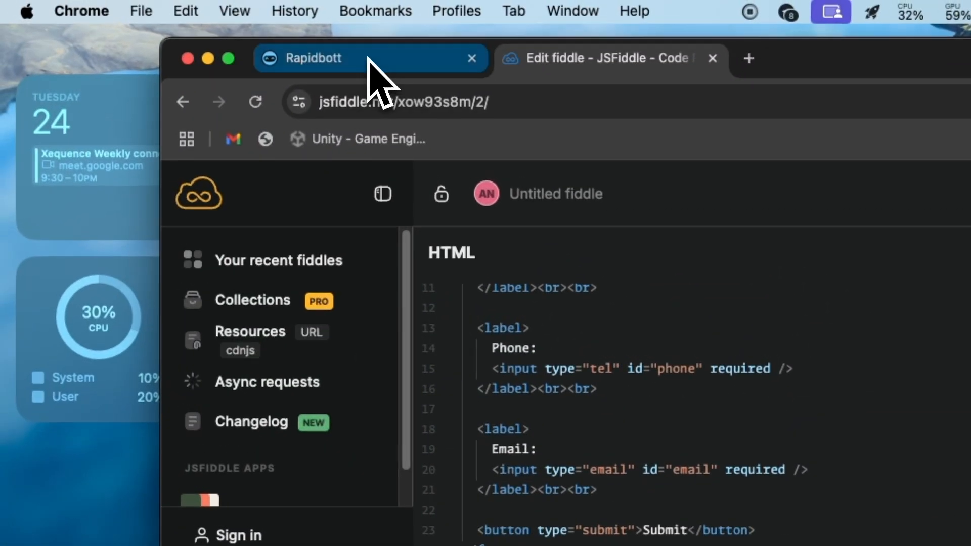
# - Edit the Test Demo webhook and start listening for a sample data payload
pyautogui.click(271, 1)
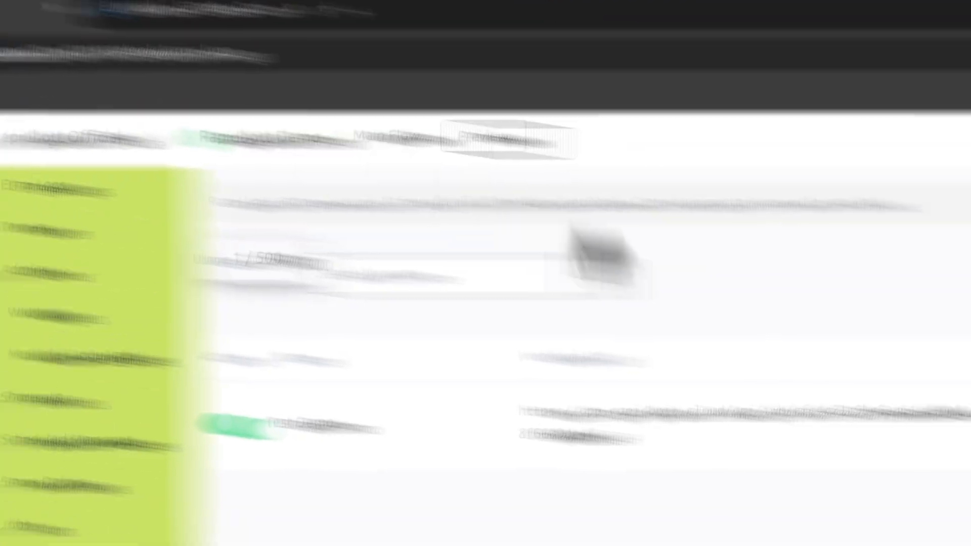
pyautogui.click(885, 261)
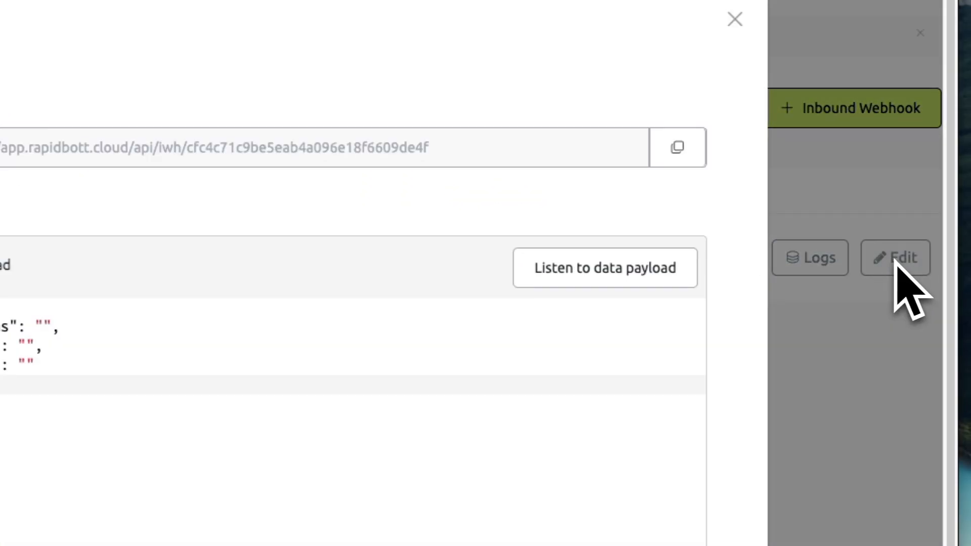
pyautogui.click(582, 275)
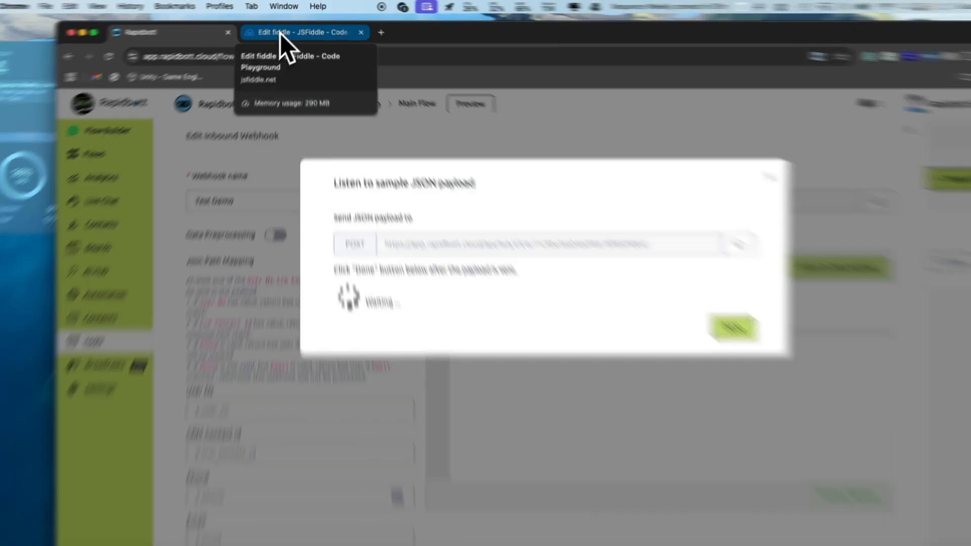
# - Fill the JSFiddle form with name, age 29, phone and email, submit, and dismiss the alert
pyautogui.click(280, 33)
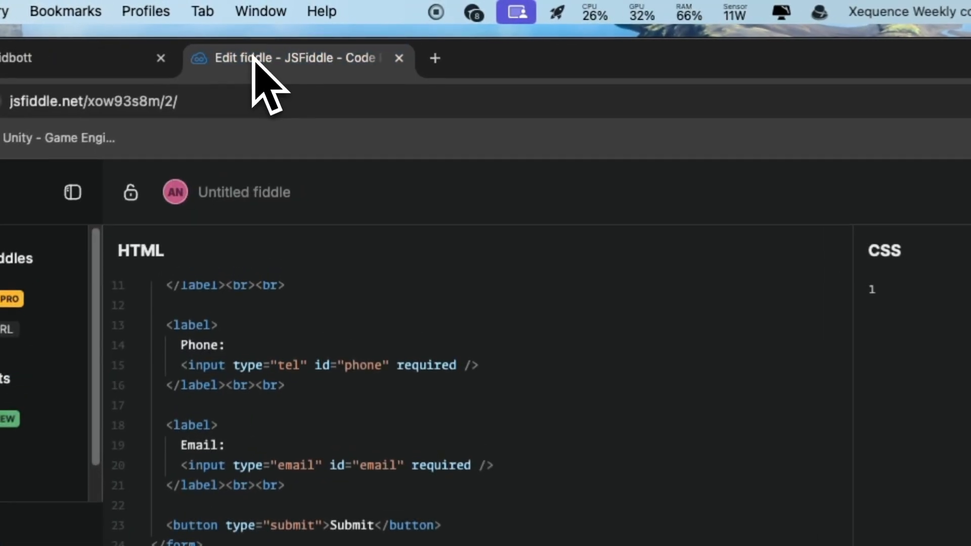
pyautogui.click(387, 255)
pyautogui.click(354, 230)
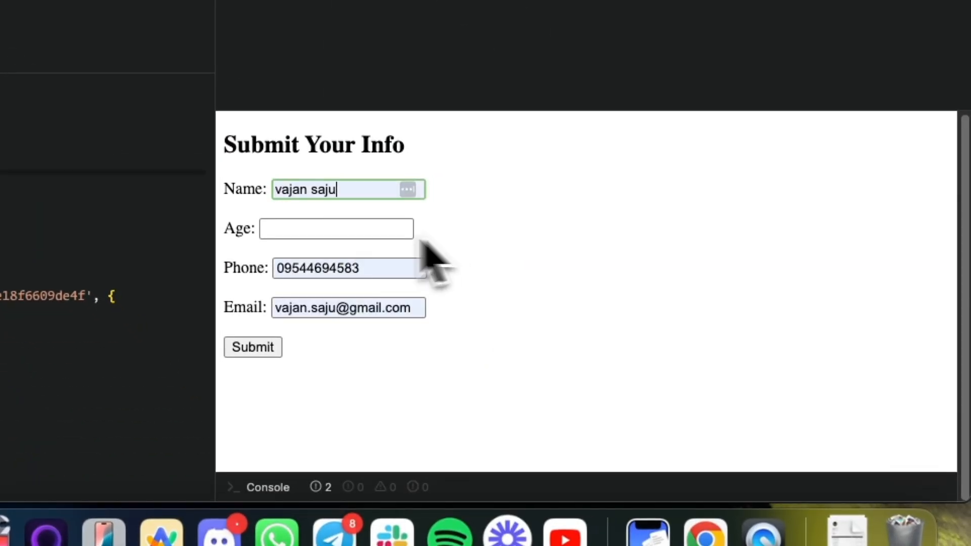
pyautogui.click(290, 227)
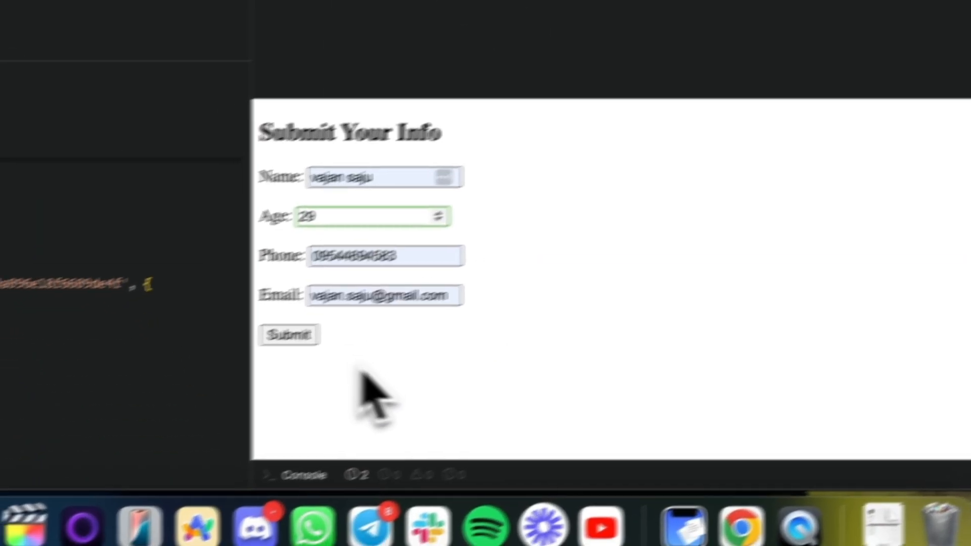
pyautogui.click(286, 266)
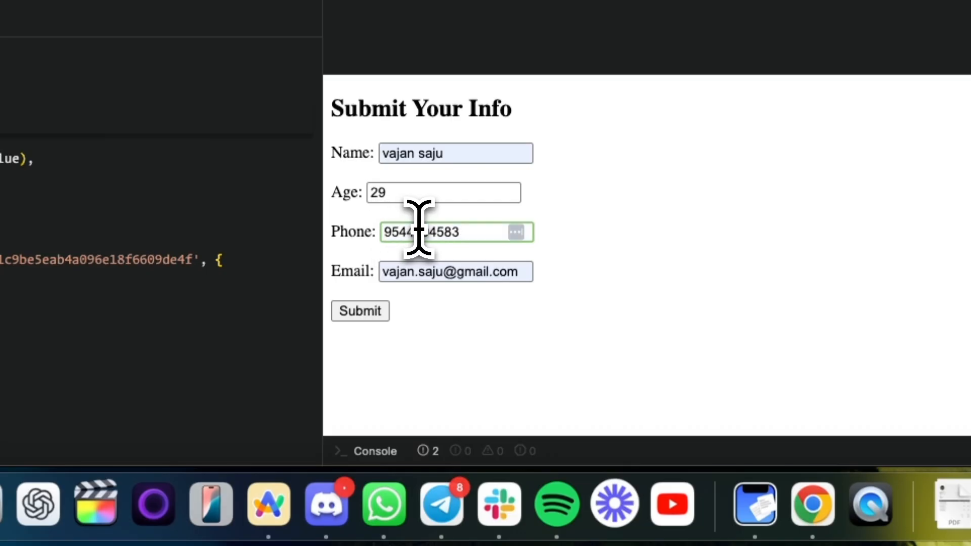
pyautogui.click(615, 350)
pyautogui.click(360, 310)
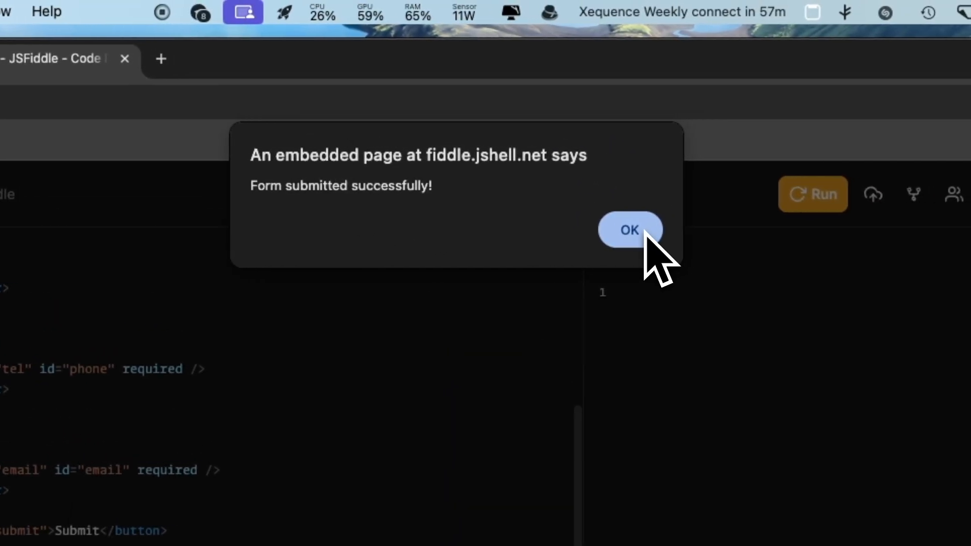
pyautogui.click(633, 230)
pyautogui.click(281, 63)
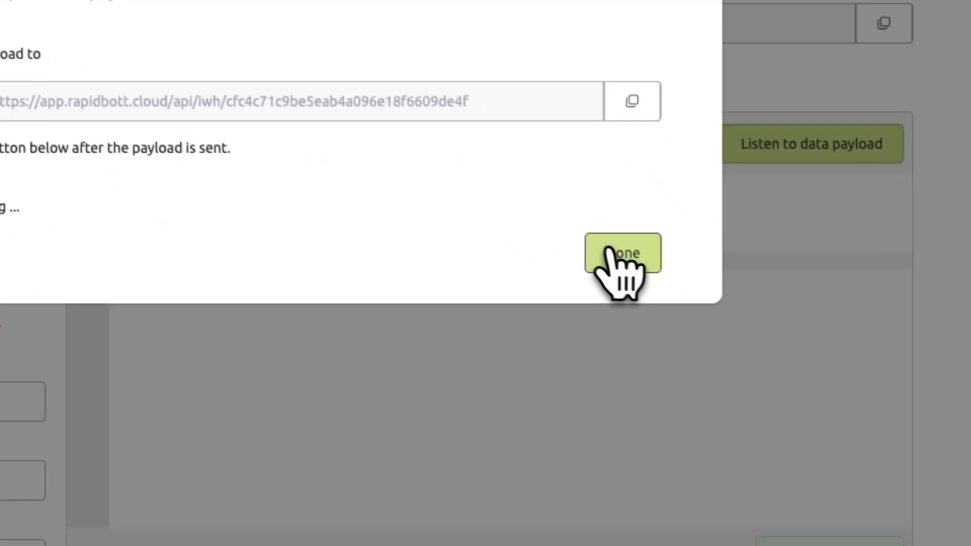
# - Stop listening and load the captured payload with name, age, phone and Email keys
pyautogui.click(943, 475)
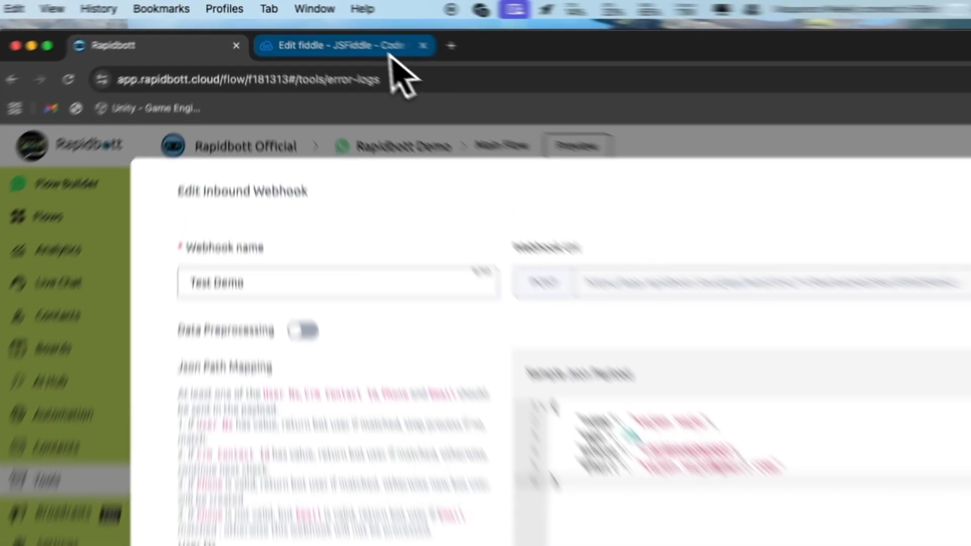
pyautogui.click(324, 30)
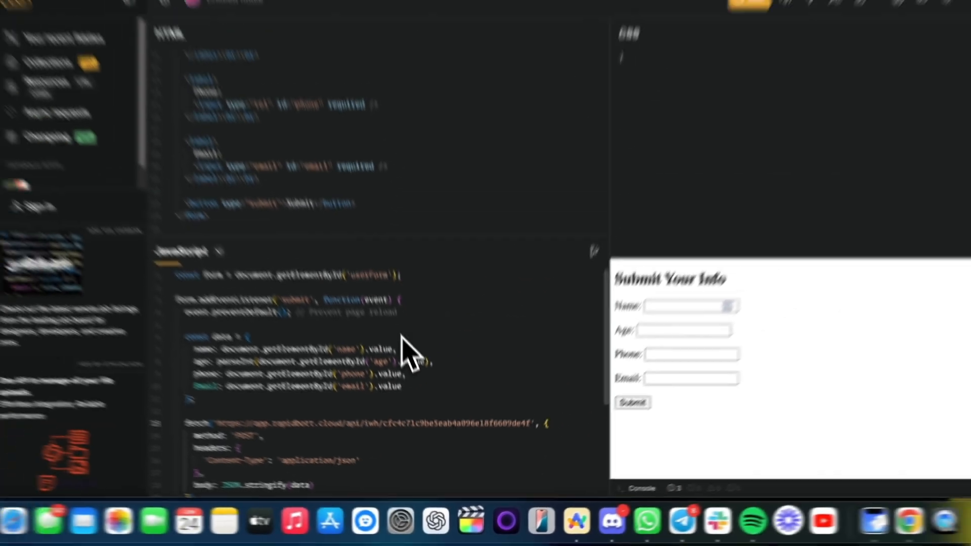
# - Scroll through the fiddle's JavaScript code, then return to the Test Demo payload view
pyautogui.scroll(-5, 404, 340)
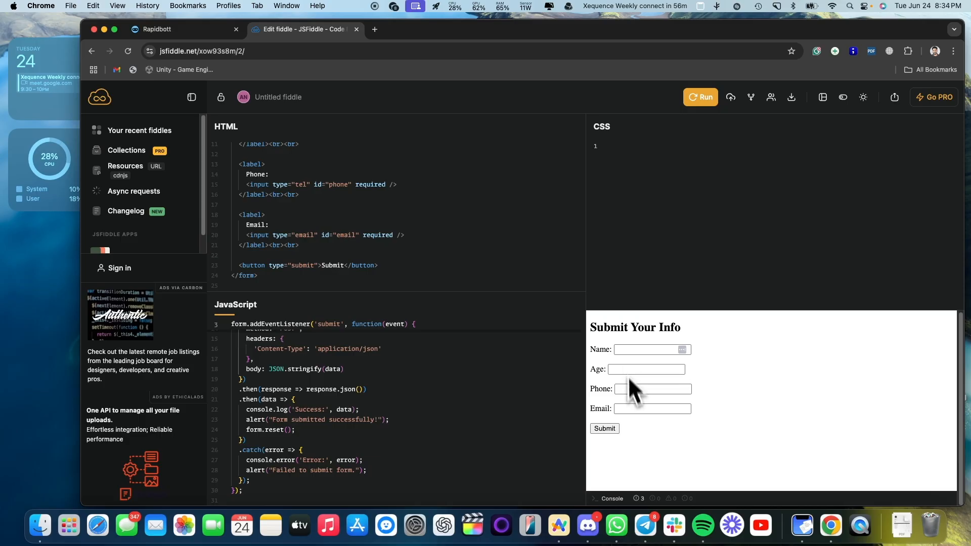
pyautogui.scroll(5, 323, 396)
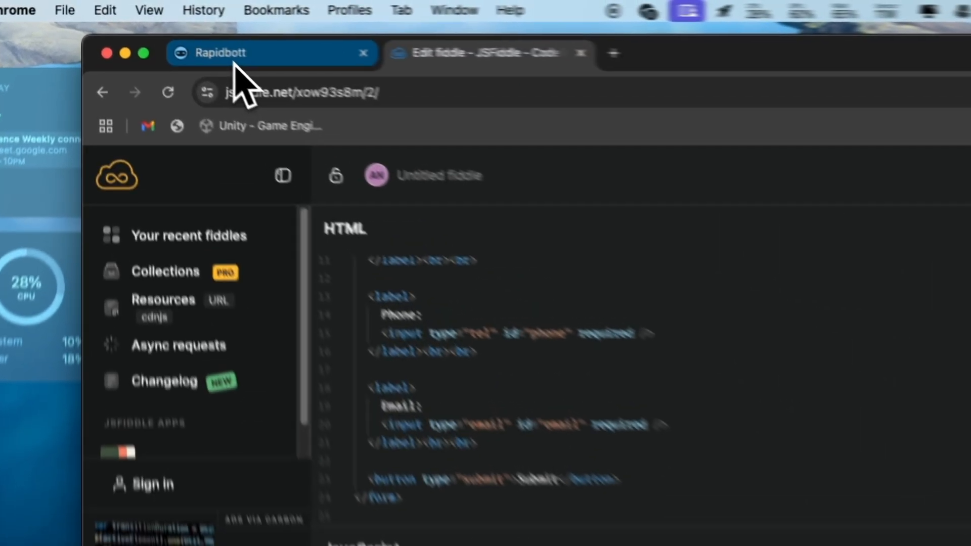
pyautogui.click(161, 31)
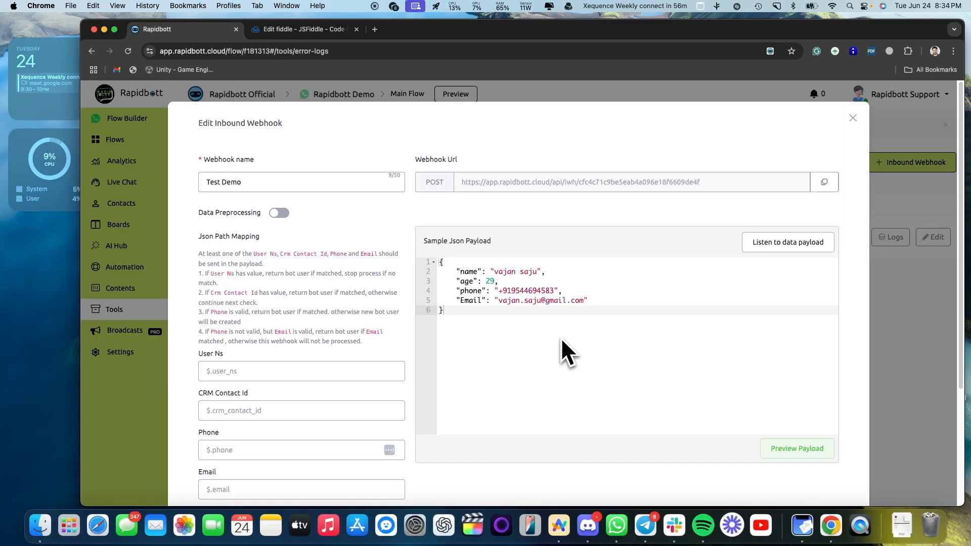
# - Review the sample payload and save the Test Demo webhook, now active at 2/500 usage
pyautogui.scroll(-5, 270, 305)
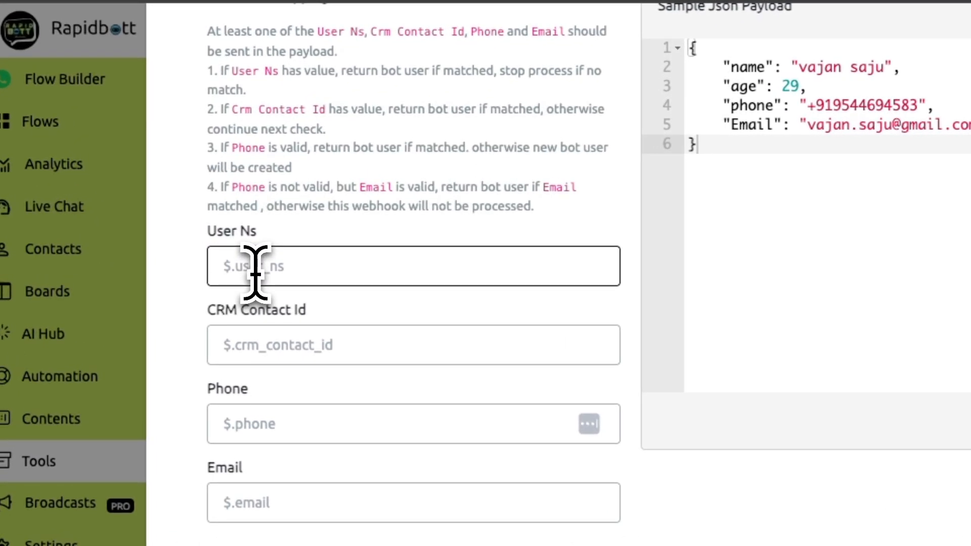
pyautogui.scroll(3, 224, 217)
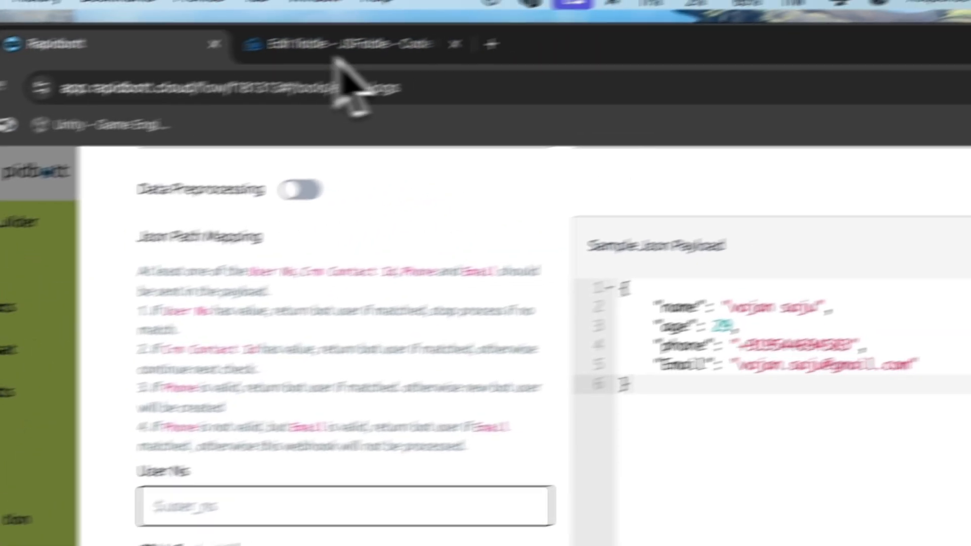
pyautogui.click(338, 53)
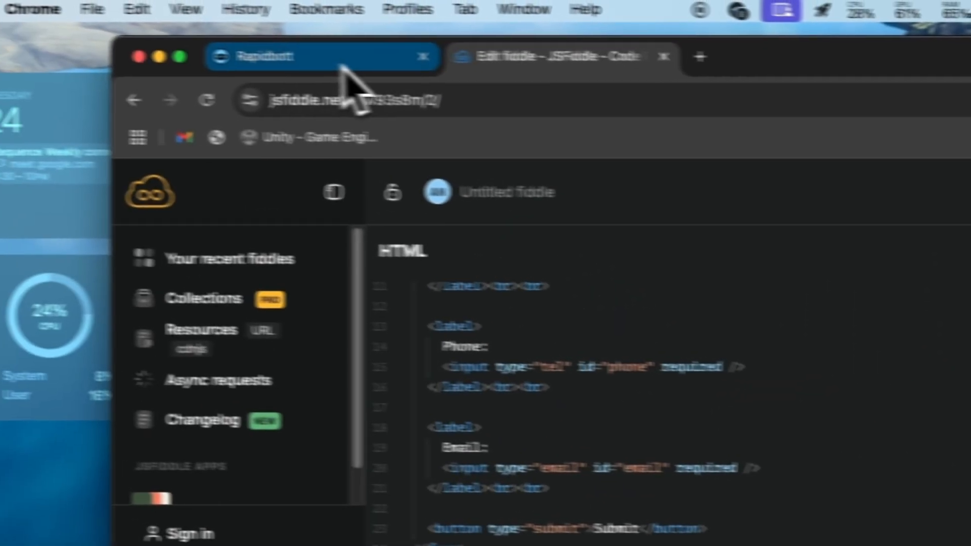
pyautogui.click(344, 56)
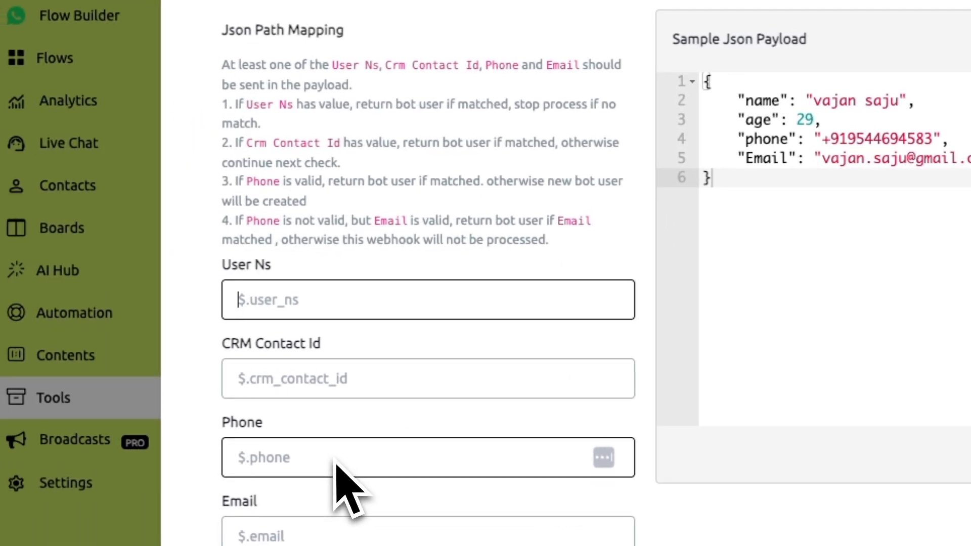
pyautogui.scroll(4, 44, 486)
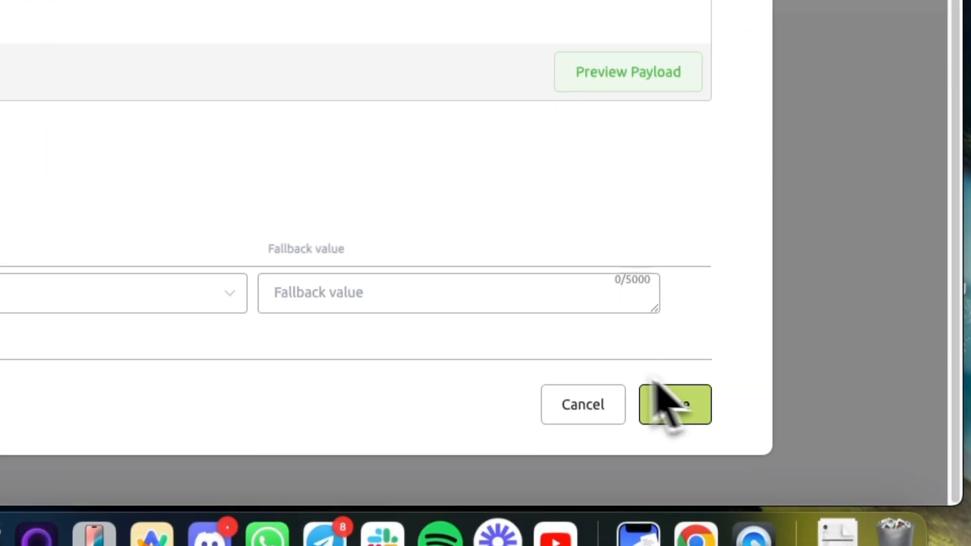
pyautogui.click(652, 407)
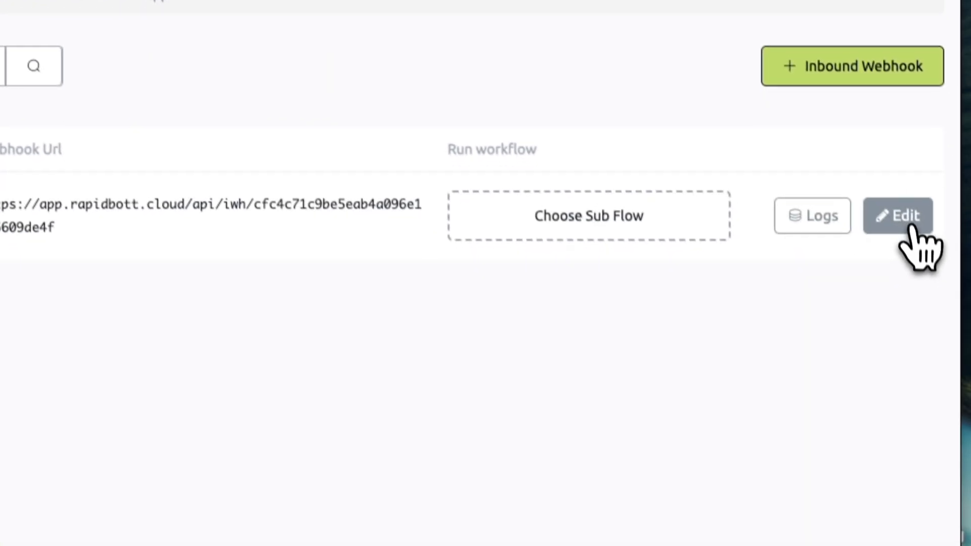
# - Reopen Test Demo for editing and preview the sample payload as pickable data
pyautogui.click(904, 225)
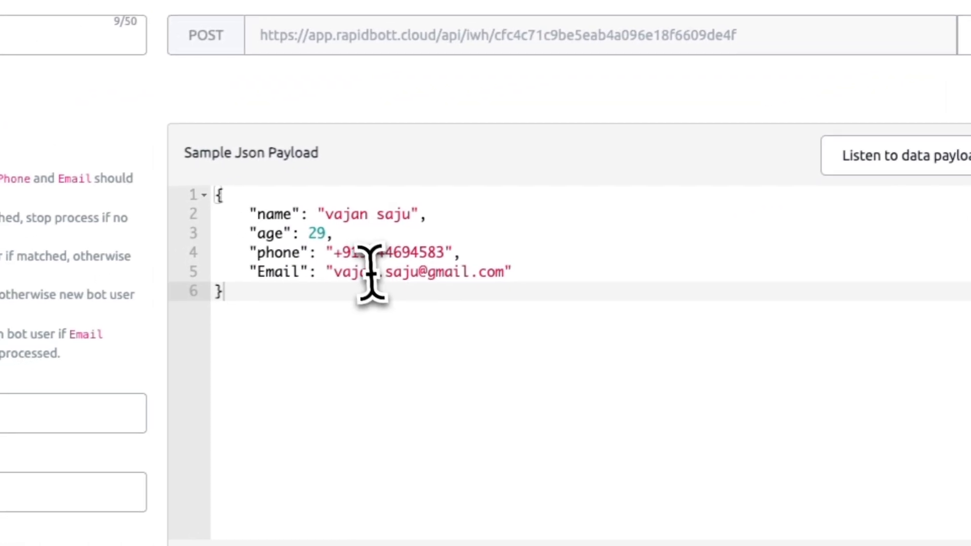
pyautogui.click(344, 252)
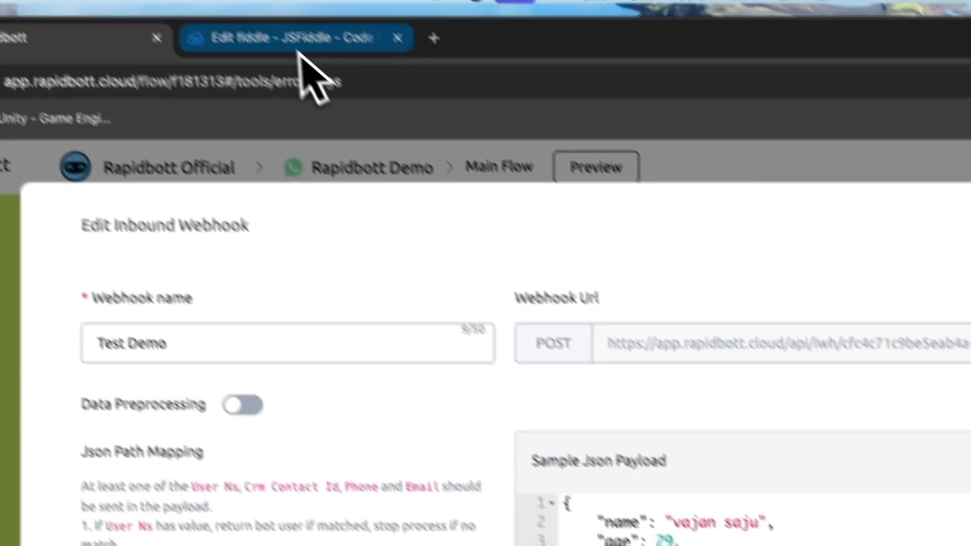
pyautogui.click(310, 69)
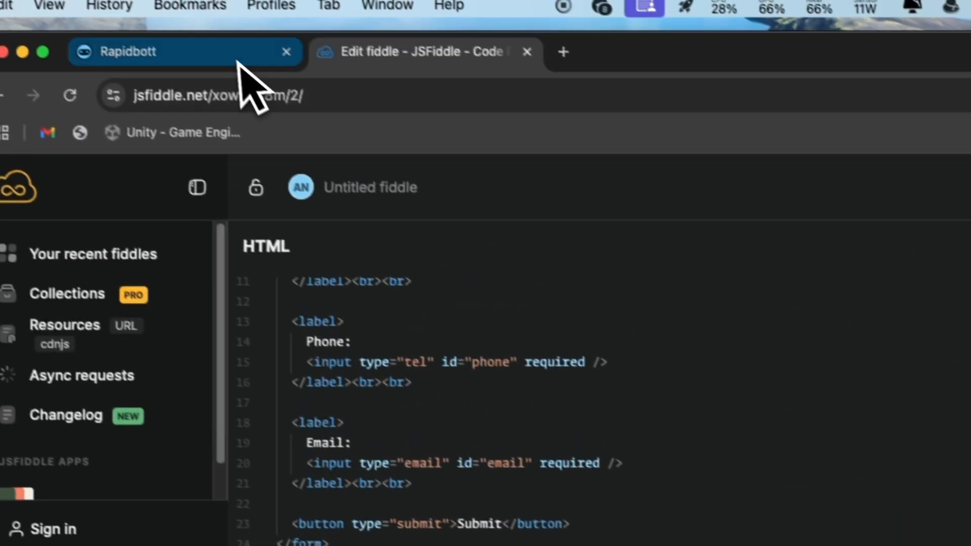
pyautogui.click(239, 86)
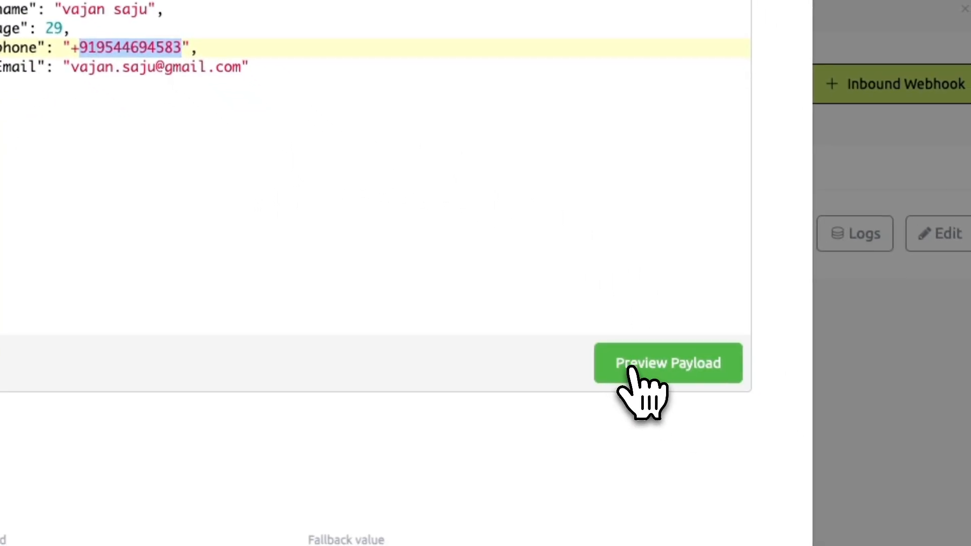
pyautogui.click(632, 369)
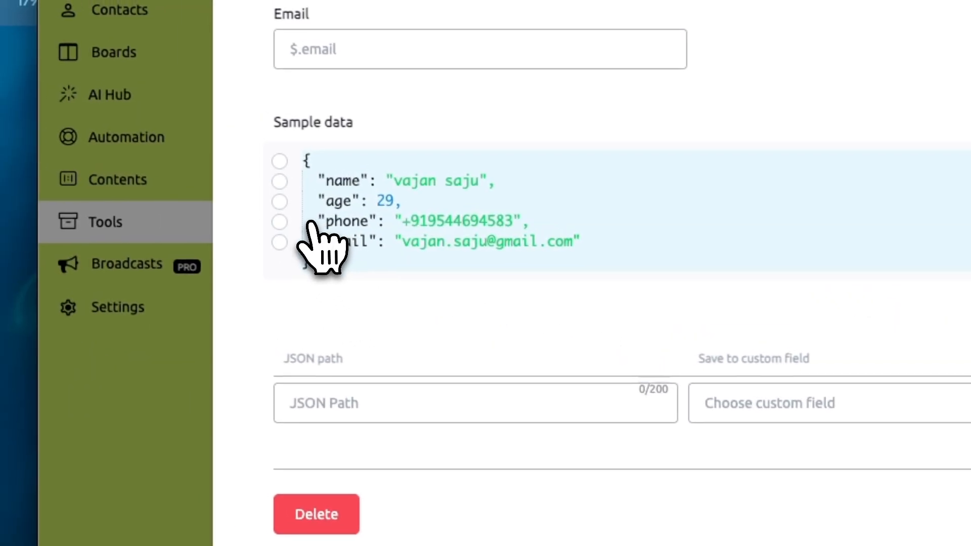
# - Pick the phone key and paste $.phone into the Phone mapping field
pyautogui.click(279, 221)
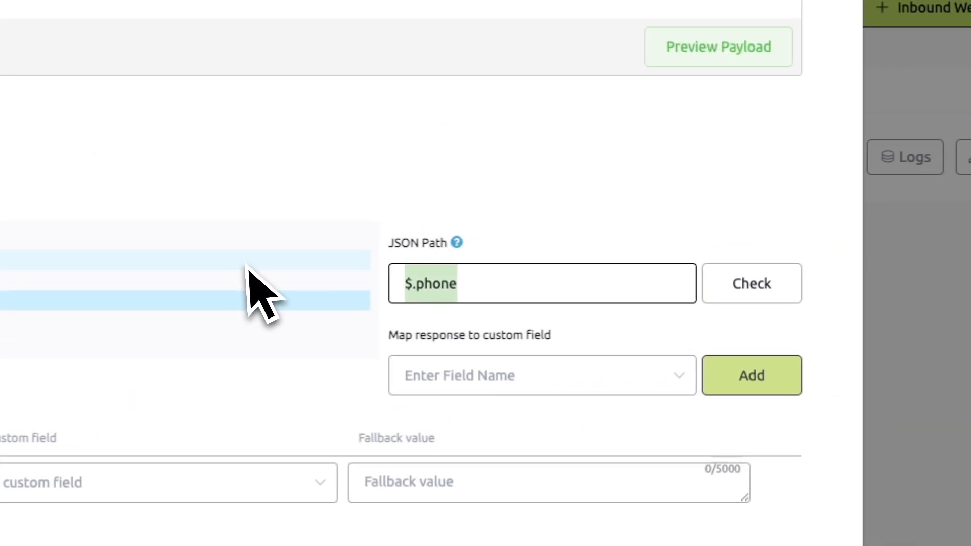
pyautogui.hotkey('ctrl', 'v')
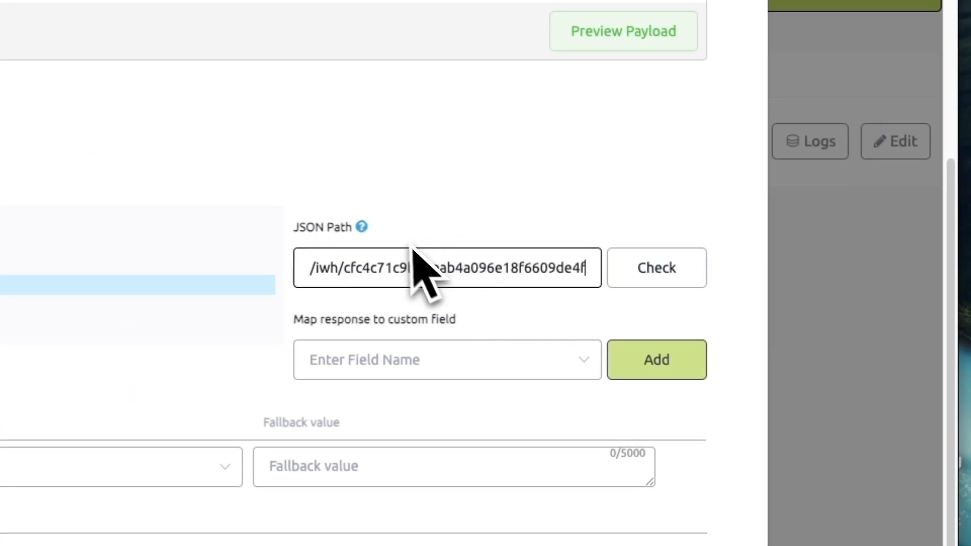
pyautogui.hotkey('ctrl', 'z')
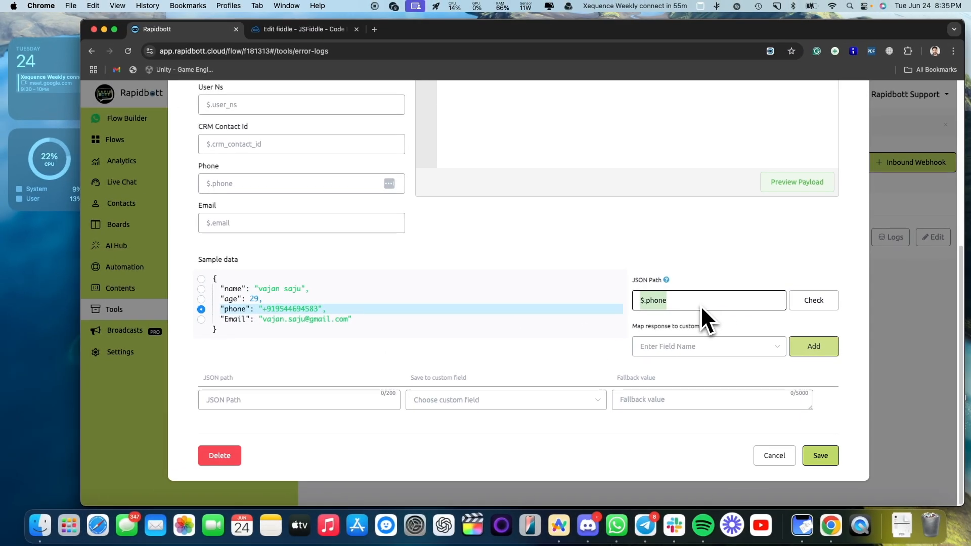
pyautogui.scroll(1, 323, 202)
pyautogui.click(248, 204)
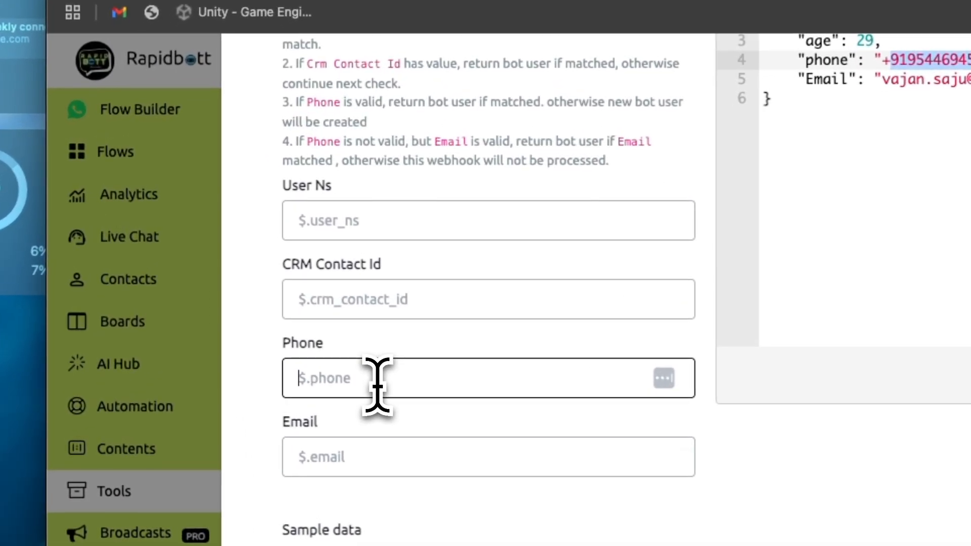
pyautogui.write('$.phone')
pyautogui.scroll(1, 404, 374)
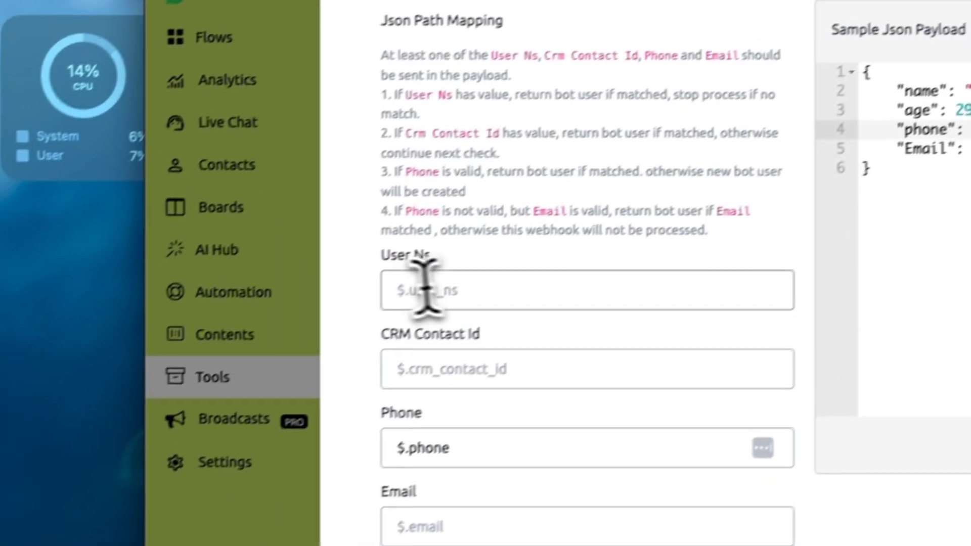
pyautogui.click(340, 233)
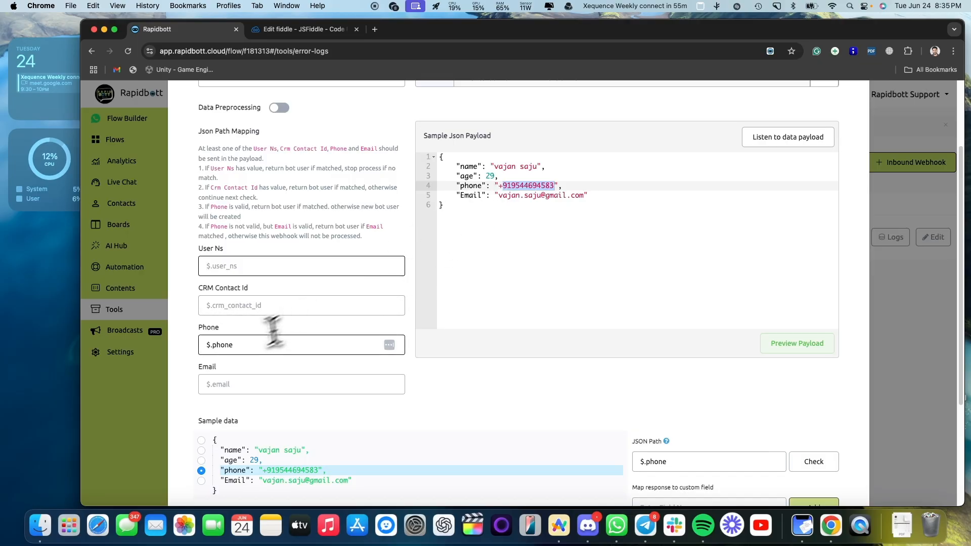
# - Check the $.phone mapping and move to the Email mapping field
pyautogui.moveTo(253, 344); pyautogui.dragTo(187, 319)
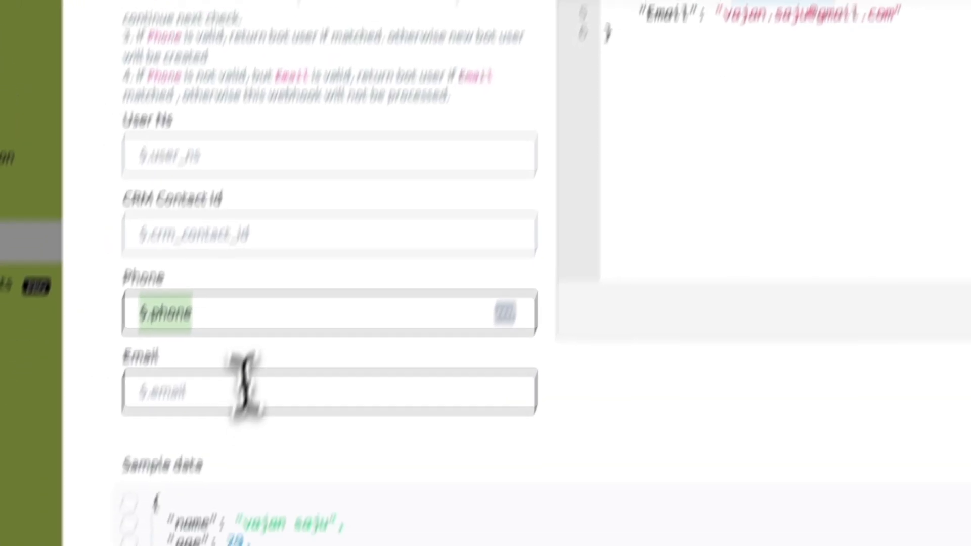
pyautogui.click(245, 387)
pyautogui.click(285, 359)
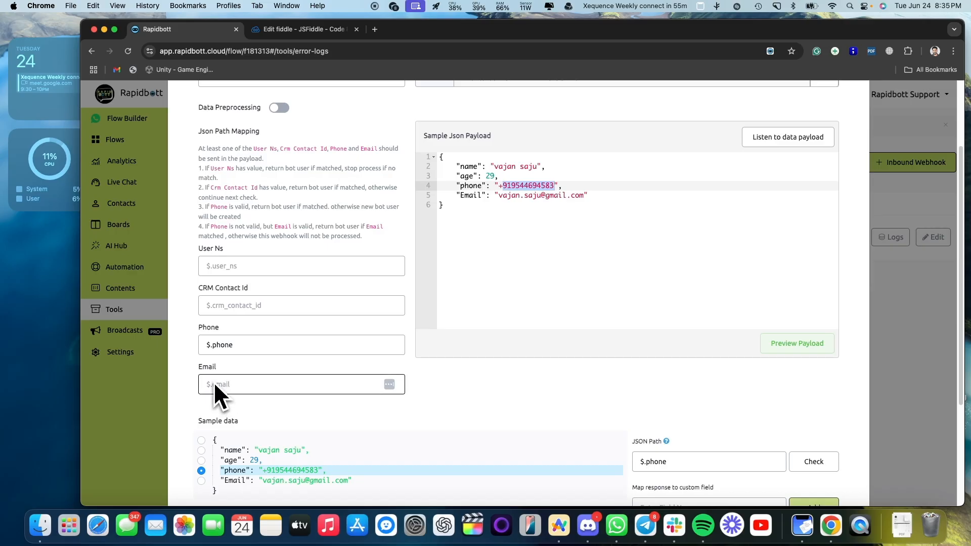
pyautogui.scroll(-3, 537, 344)
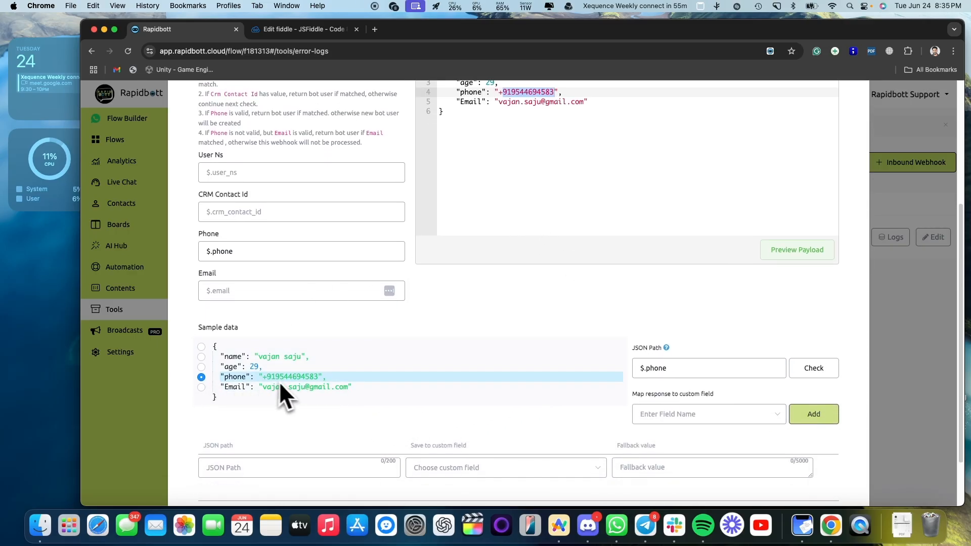
pyautogui.scroll(6, 466, 338)
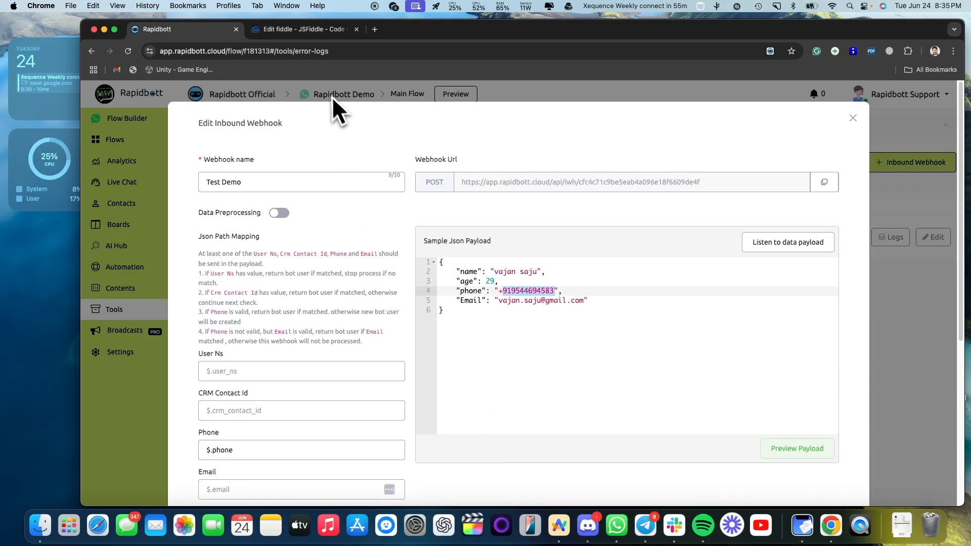
pyautogui.scroll(-8, 607, 368)
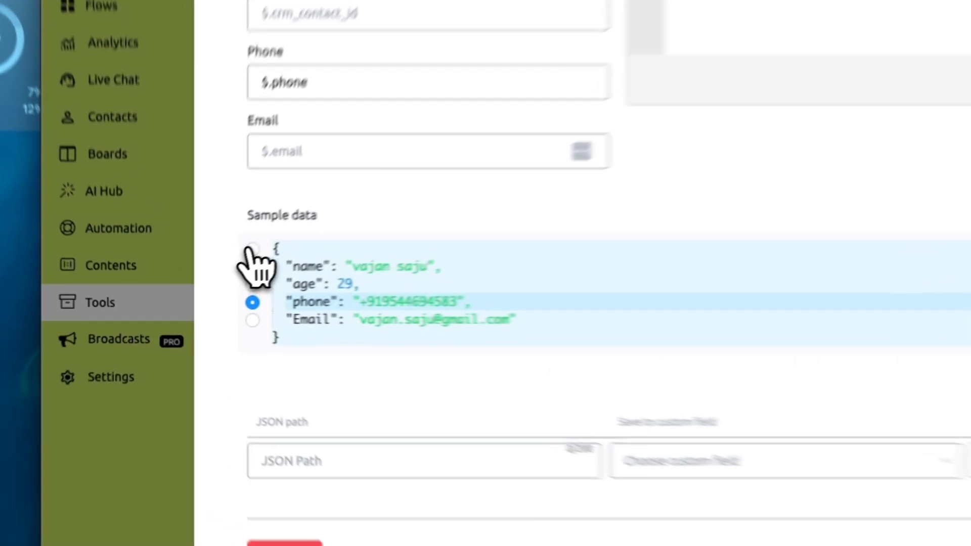
# - Map the name value to First Name, then remove that mapping
pyautogui.click(201, 279)
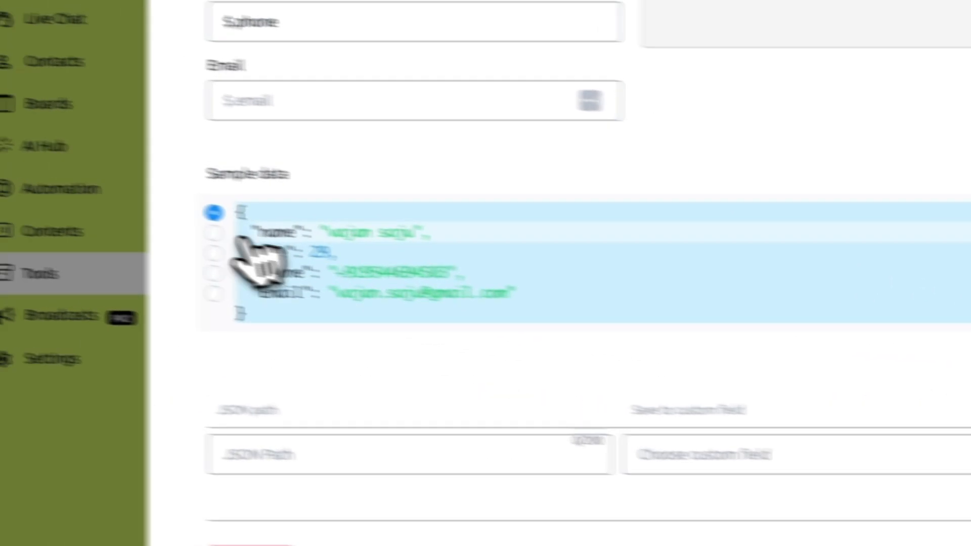
pyautogui.click(242, 237)
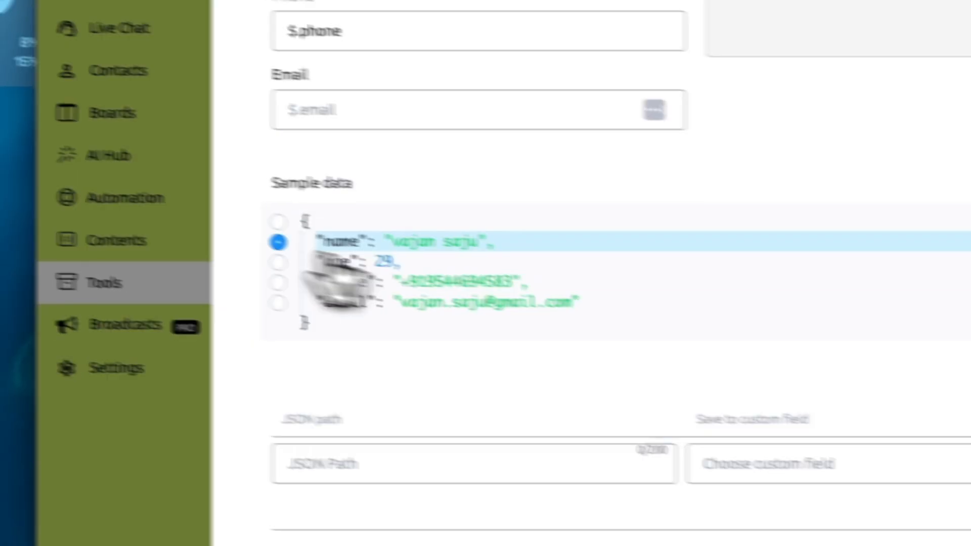
pyautogui.click(445, 231)
pyautogui.click(429, 320)
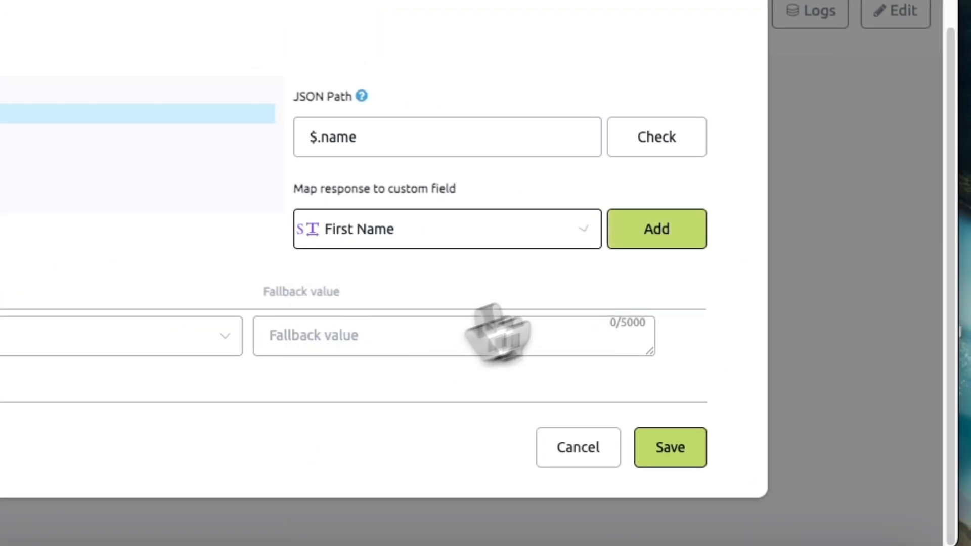
pyautogui.click(675, 242)
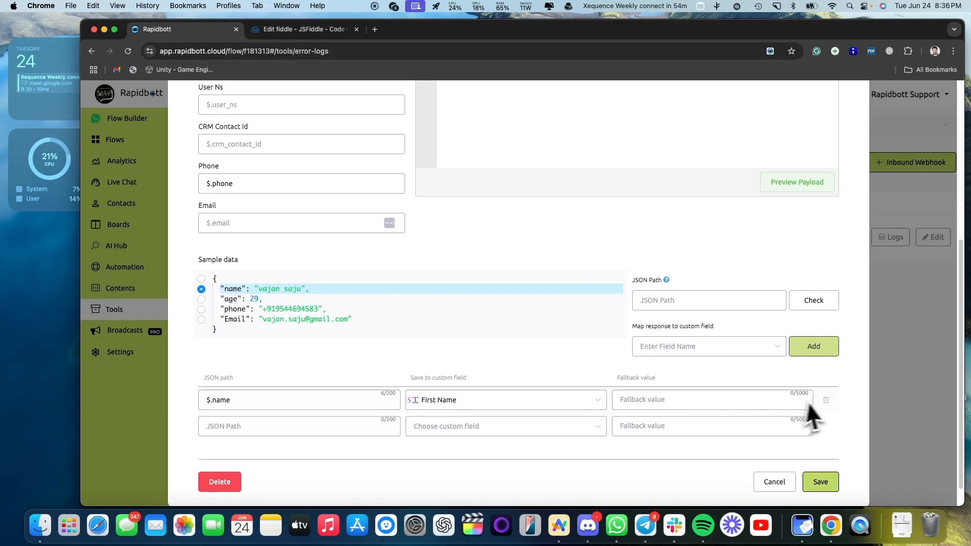
pyautogui.click(826, 400)
# - Map $.name to the User Name field and $.Email to the Email field
pyautogui.click(201, 289)
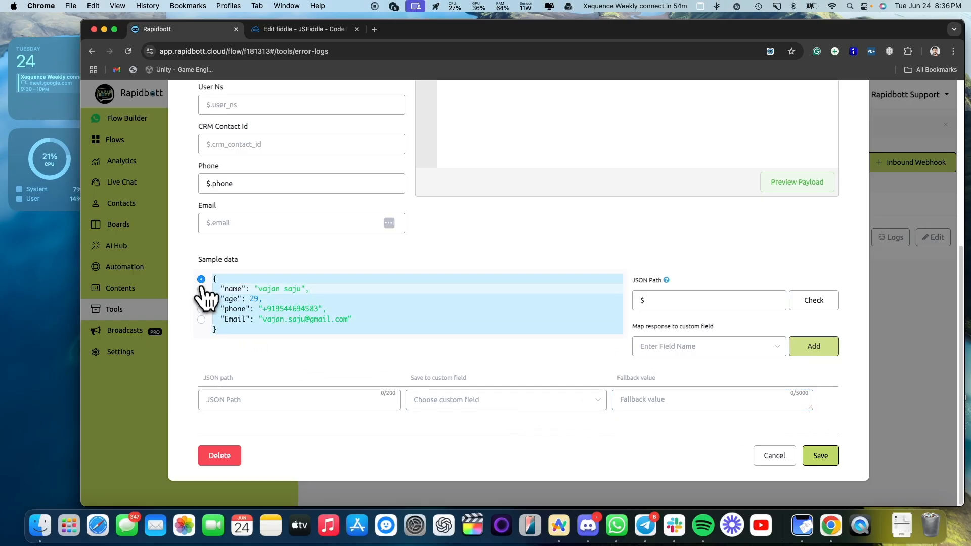
pyautogui.click(643, 347)
pyautogui.write('use')
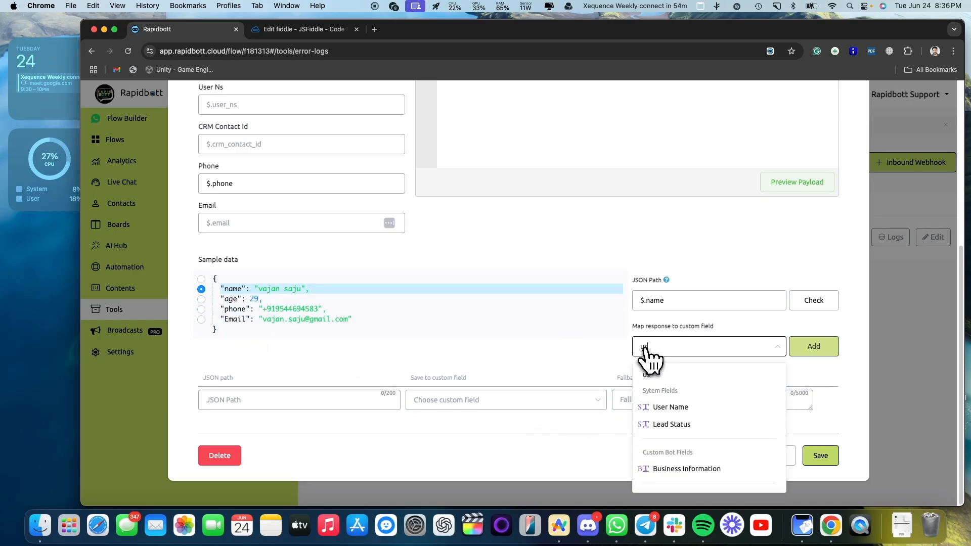
pyautogui.click(677, 409)
pyautogui.click(812, 353)
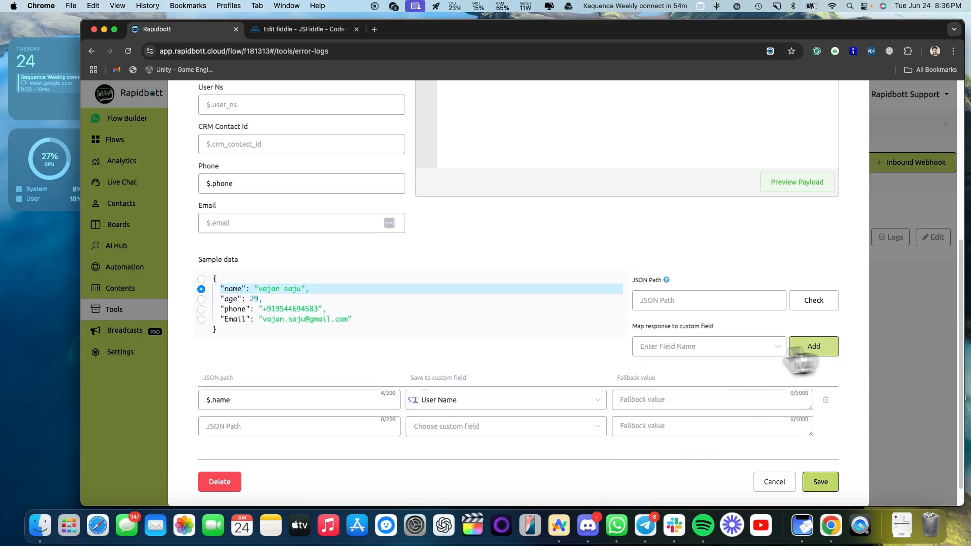
pyautogui.click(201, 319)
pyautogui.click(739, 348)
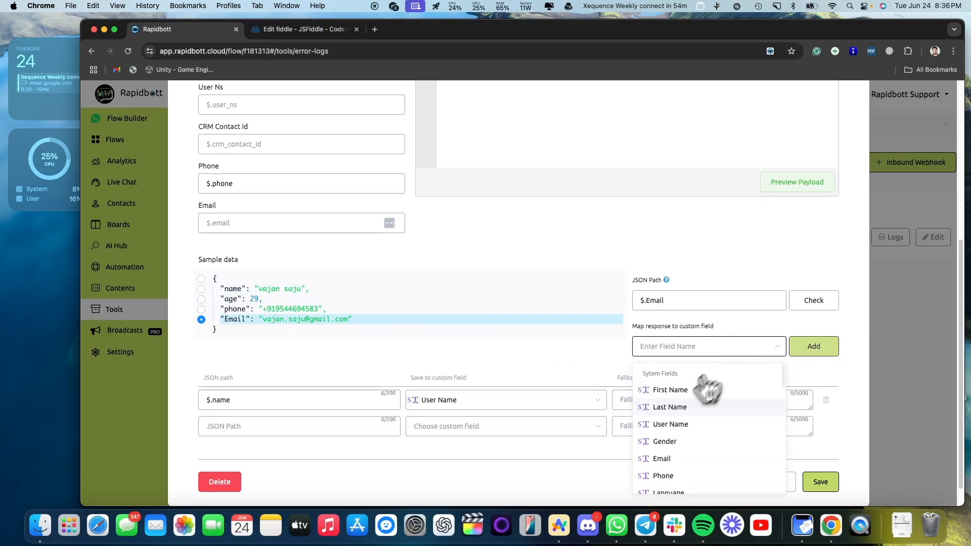
pyautogui.click(677, 460)
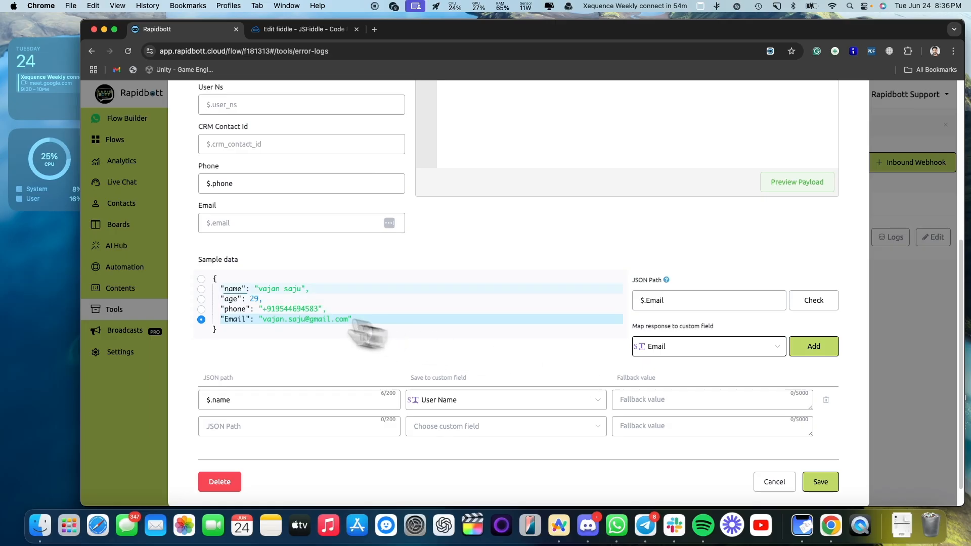
pyautogui.click(824, 347)
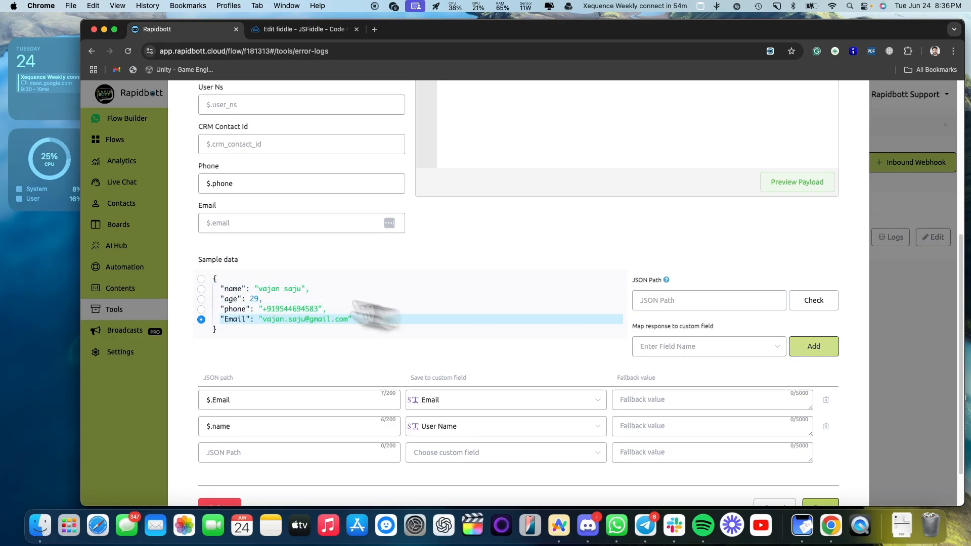
# - Map the whole payload $ to a newly created JSON-type custom field named JSON
pyautogui.click(202, 280)
pyautogui.click(663, 348)
pyautogui.write('JSON')
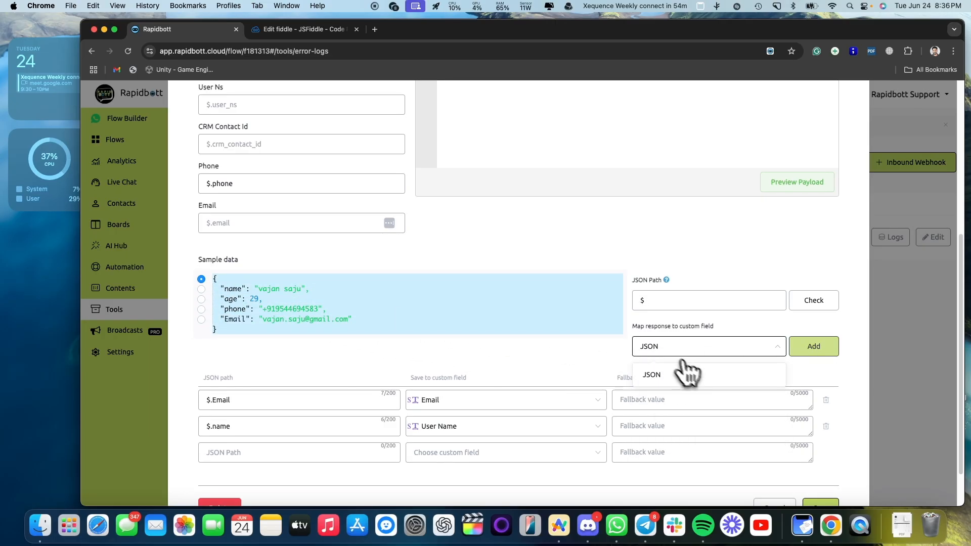
pyautogui.click(689, 374)
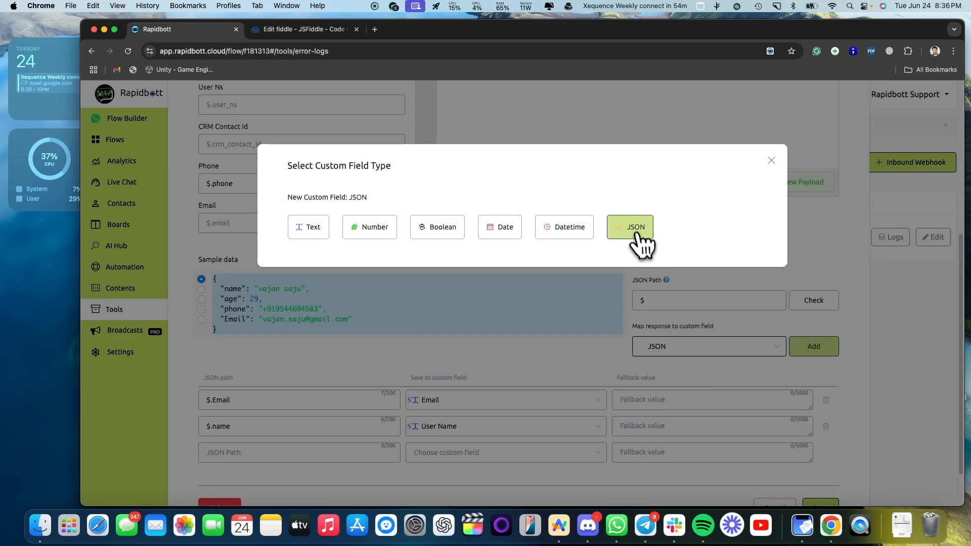
pyautogui.click(634, 231)
pyautogui.click(811, 349)
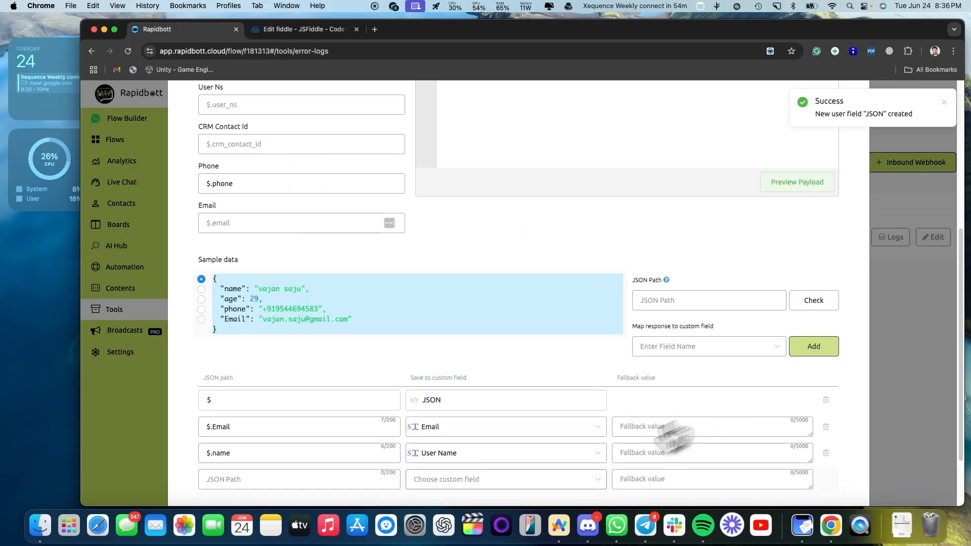
pyautogui.scroll(-3, 673, 434)
pyautogui.scroll(5, 582, 354)
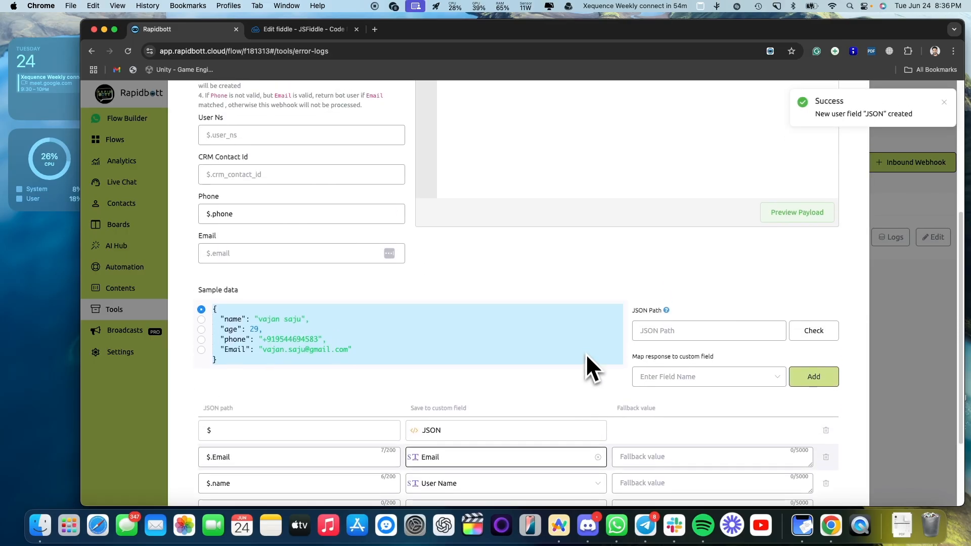
pyautogui.scroll(-5, 726, 347)
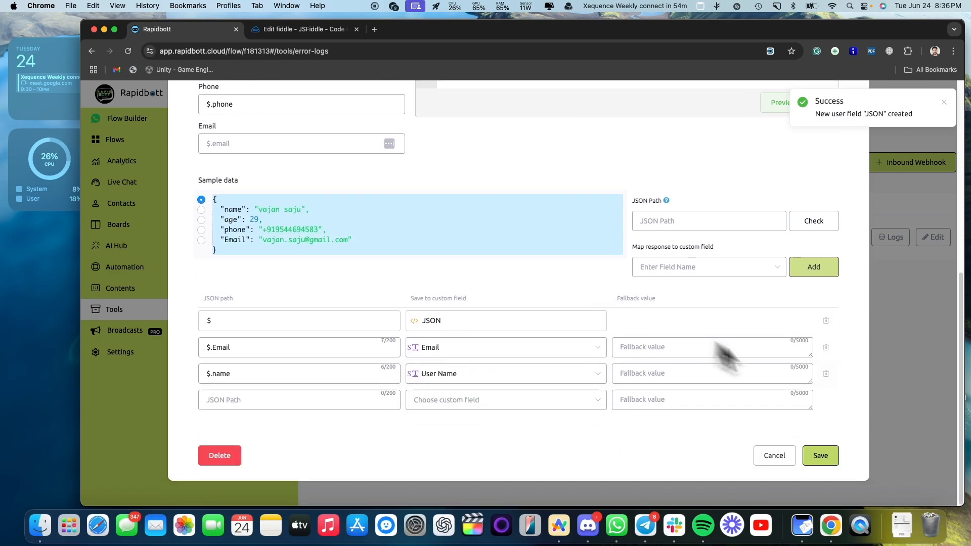
# - Save the webhook field mappings and create a new sub flow named 'Form Complete'
pyautogui.click(832, 461)
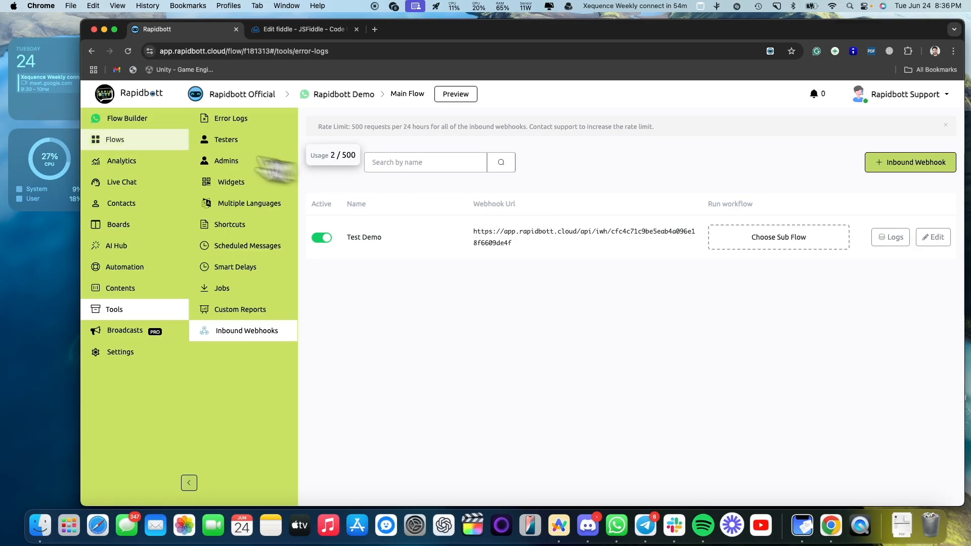
pyautogui.click(133, 148)
pyautogui.click(933, 126)
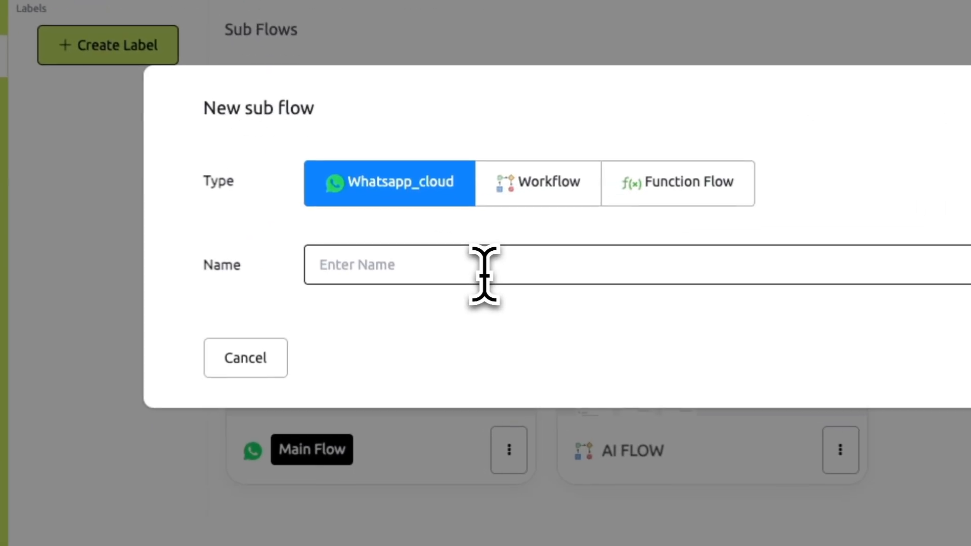
pyautogui.write('Form Co')
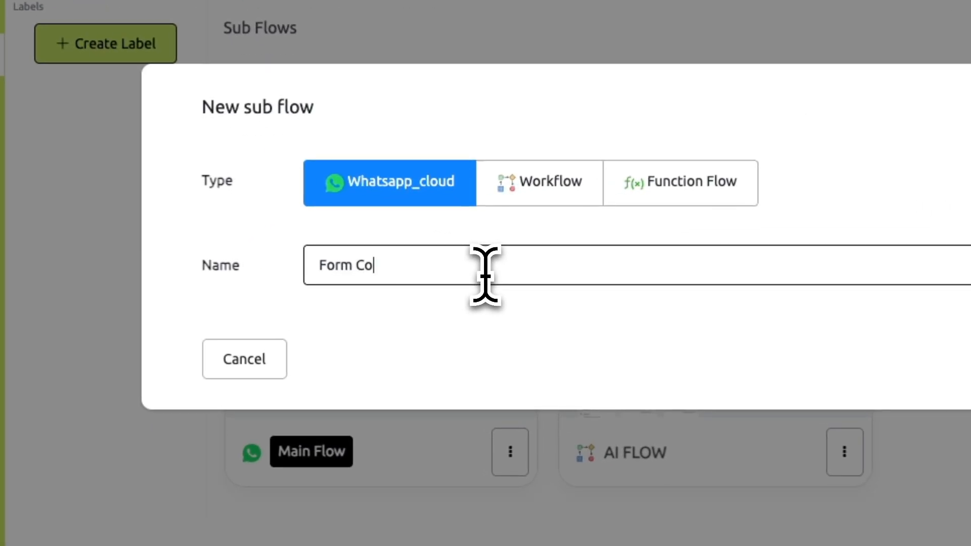
pyautogui.press('BackSpace')
pyautogui.press('BackSpace')
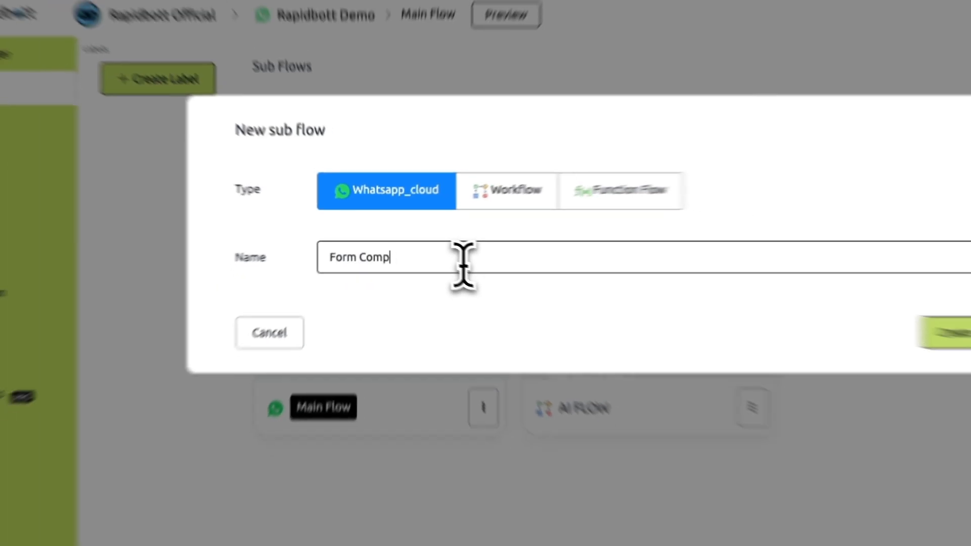
pyautogui.write('ete')
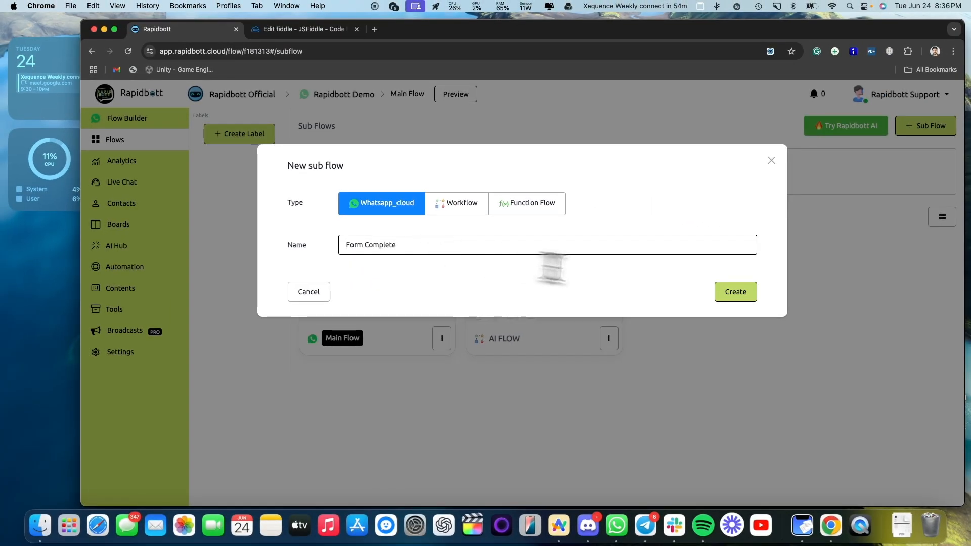
pyautogui.click(736, 291)
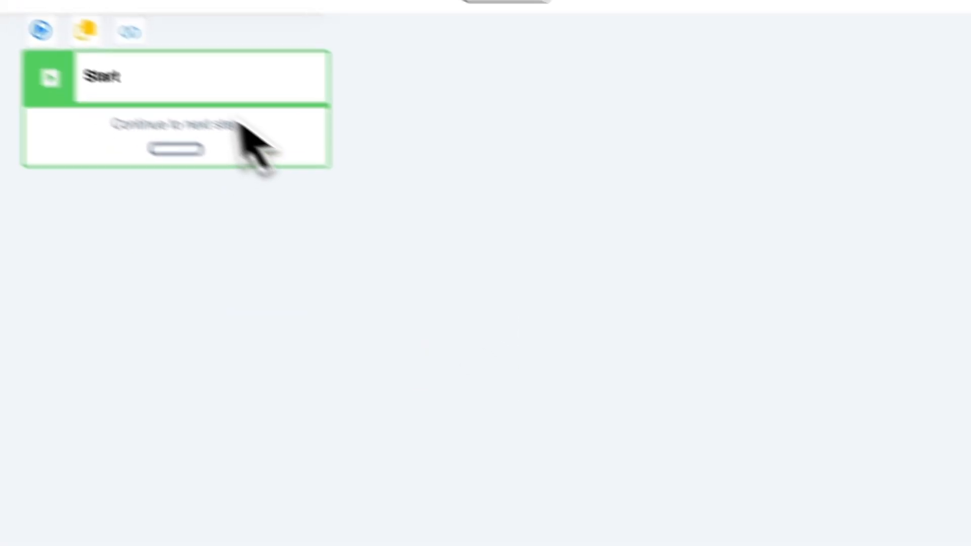
# - Link a Send Message step from Start with the text 'Thank You' and auto-arrange the flow
pyautogui.moveTo(198, 152); pyautogui.dragTo(379, 365)
pyautogui.click(504, 344)
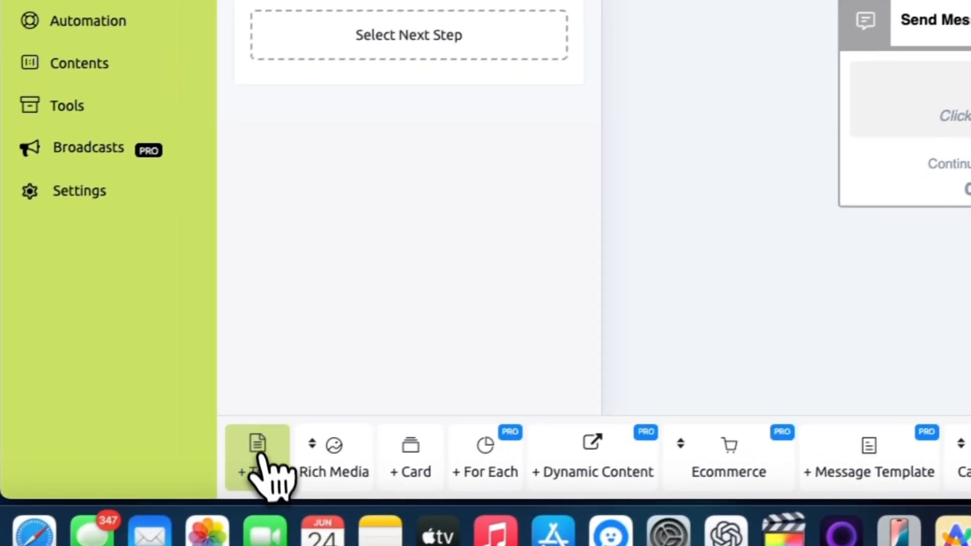
pyautogui.click(262, 458)
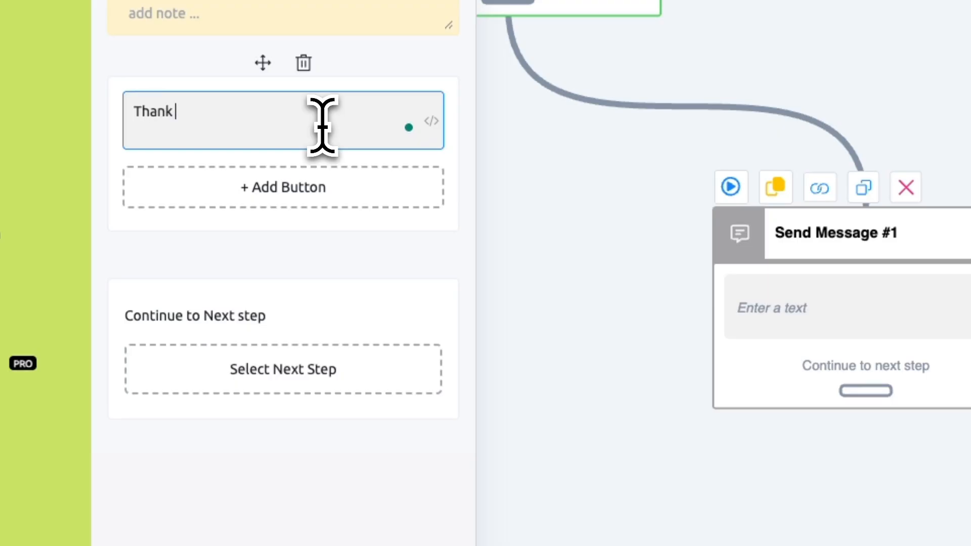
pyautogui.write('Thank You')
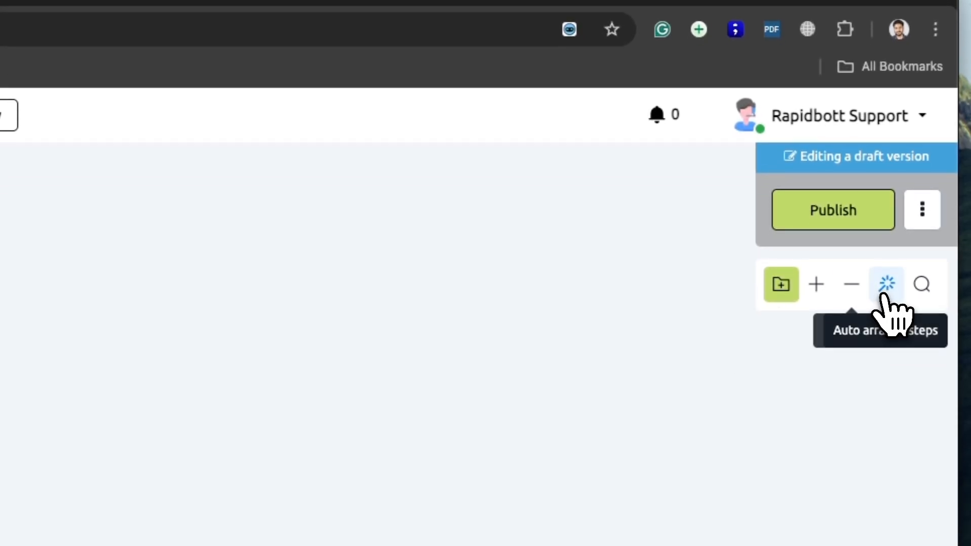
pyautogui.click(887, 323)
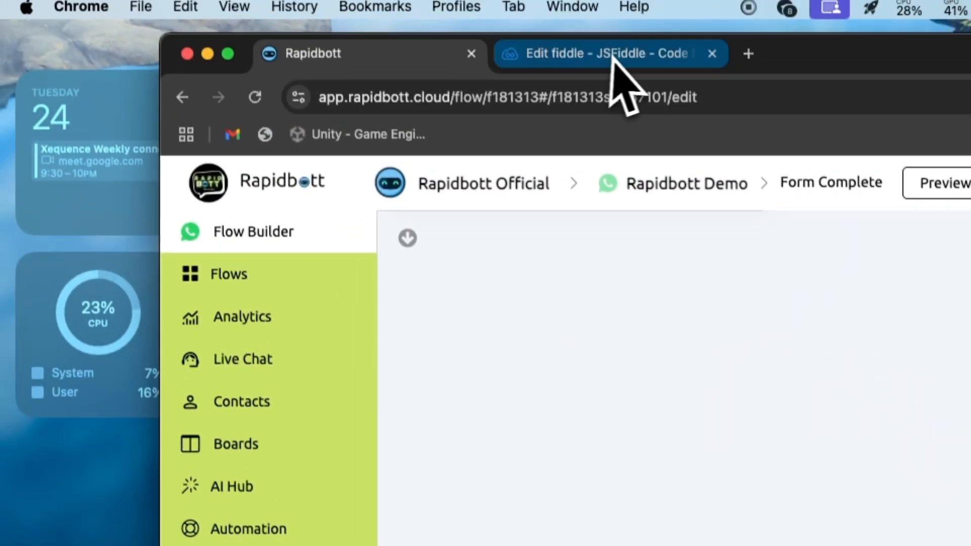
# - Back on the Inbound Webhooks list, set Test Demo's sub flow to Form Complete
pyautogui.click(612, 58)
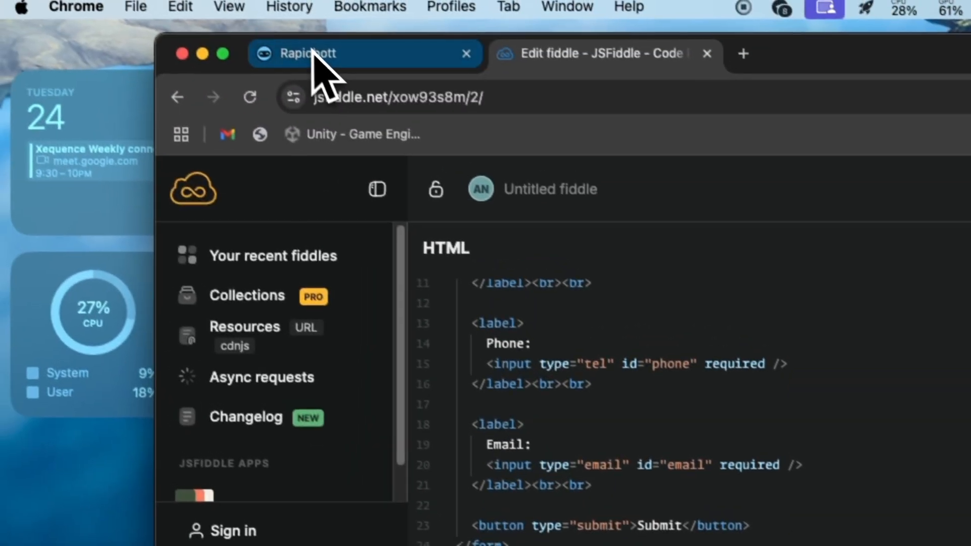
pyautogui.click(312, 54)
pyautogui.click(251, 384)
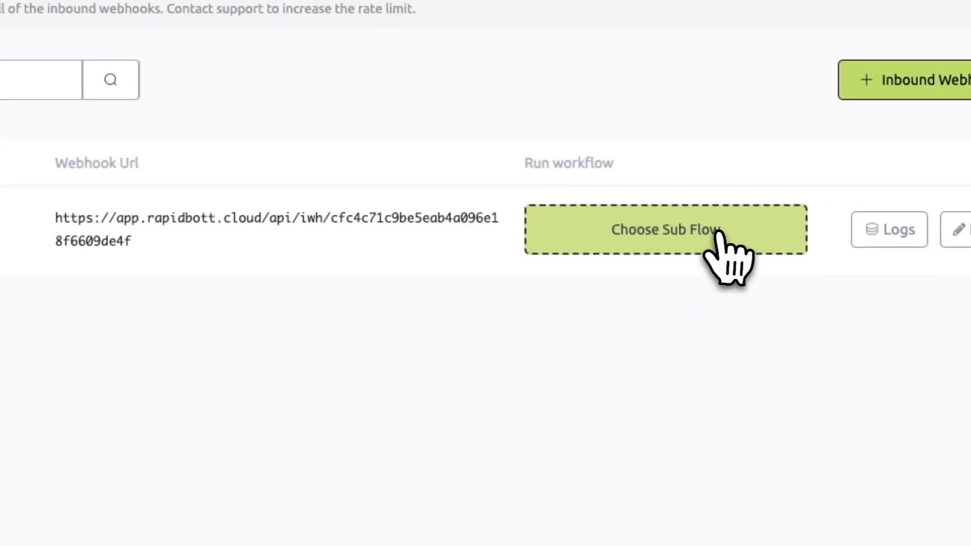
pyautogui.click(803, 241)
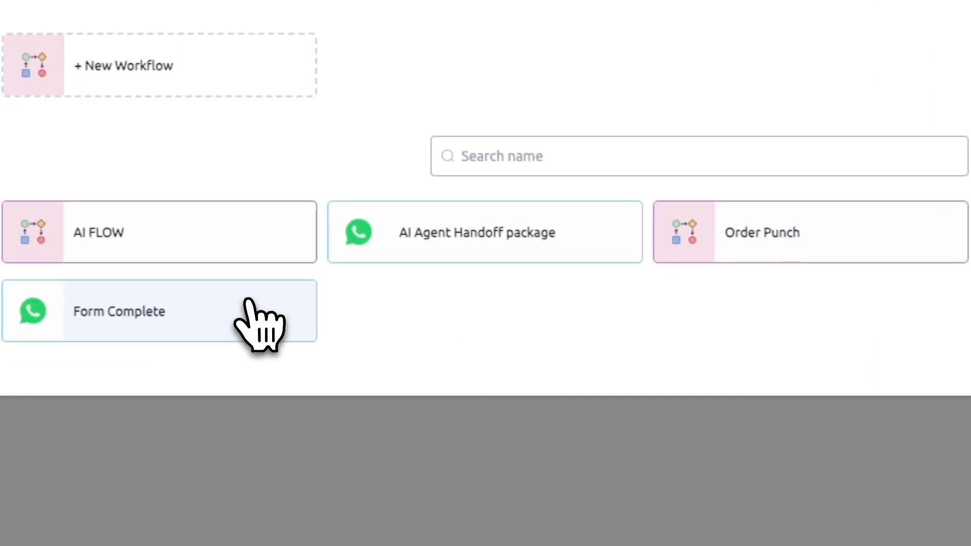
pyautogui.click(248, 303)
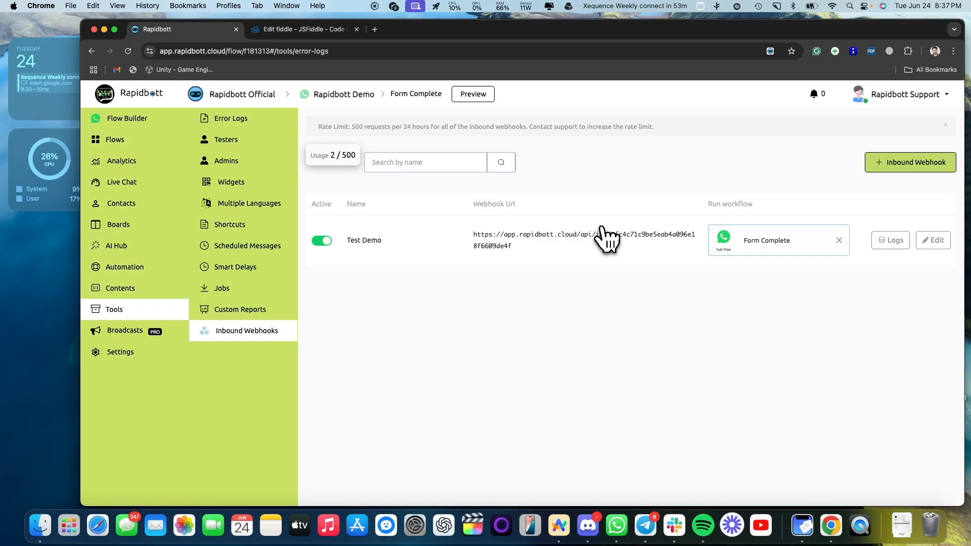
# - Open Contents > Message Templates, start a new template, then cancel it
pyautogui.click(118, 224)
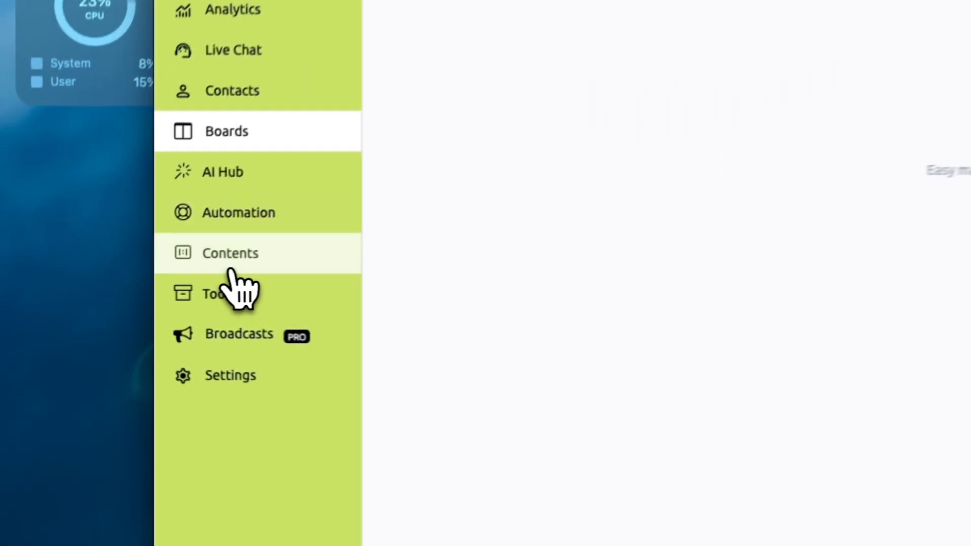
pyautogui.click(121, 288)
pyautogui.click(291, 208)
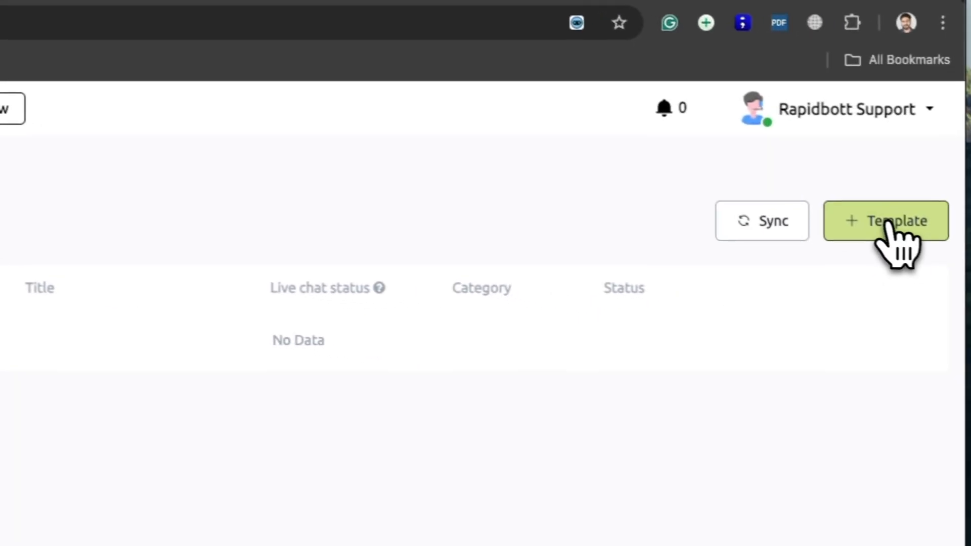
pyautogui.click(891, 222)
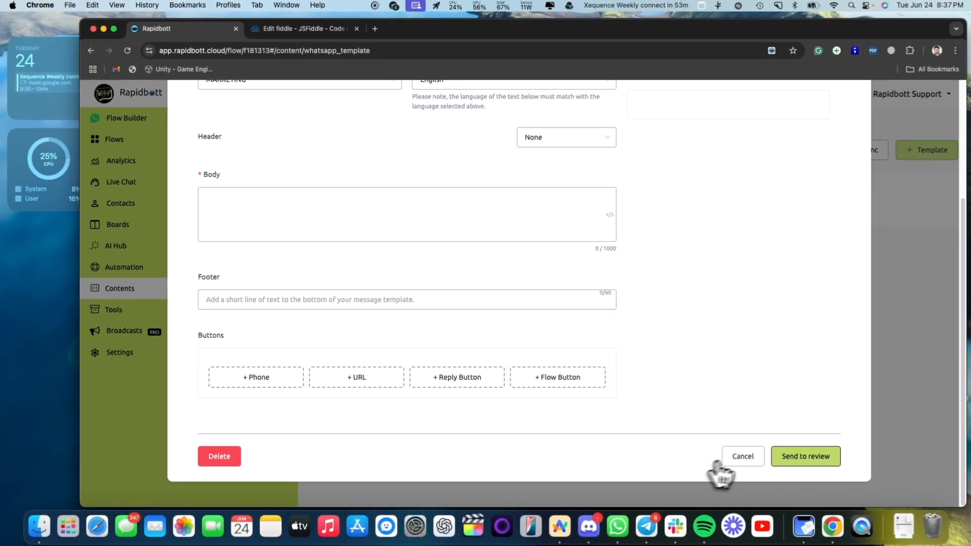
pyautogui.click(741, 459)
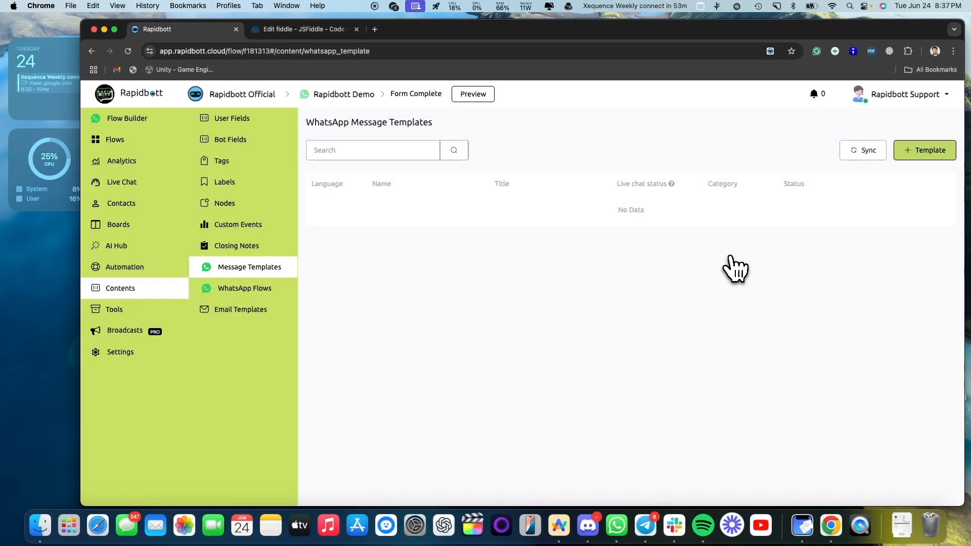
# - Add a Send Message #2 step with an unassigned WhatsApp template item to Form Complete, then publish
pyautogui.click(116, 142)
pyautogui.click(733, 305)
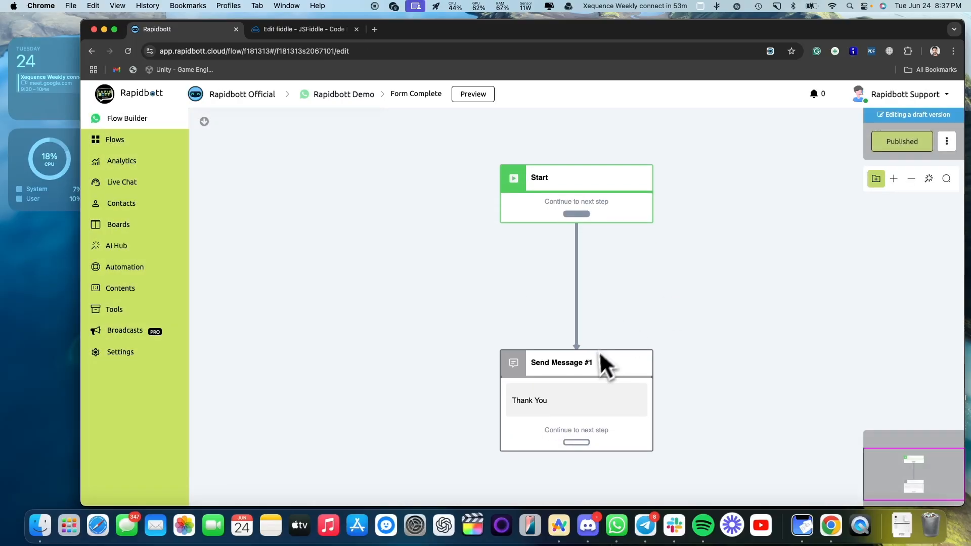
pyautogui.moveTo(743, 331); pyautogui.dragTo(609, 288)
pyautogui.click(610, 289)
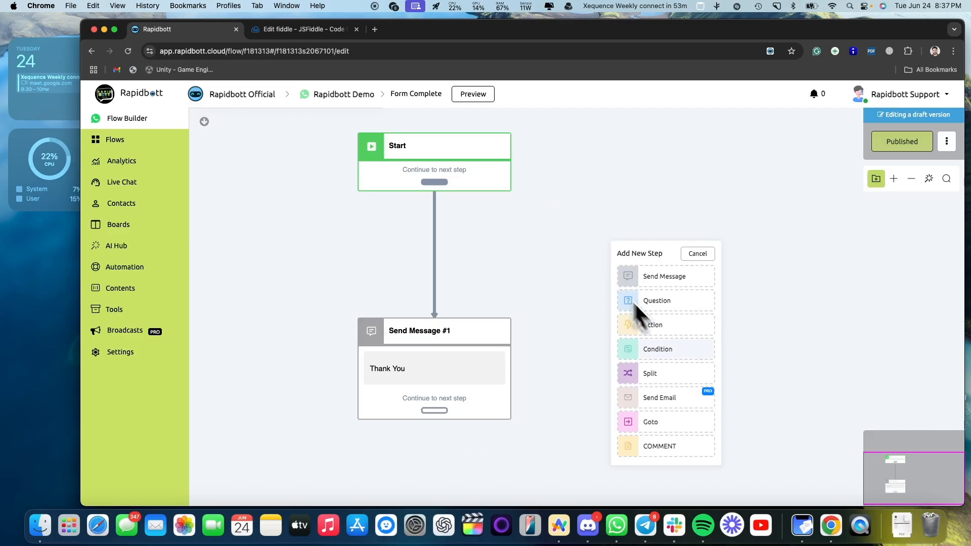
pyautogui.click(672, 277)
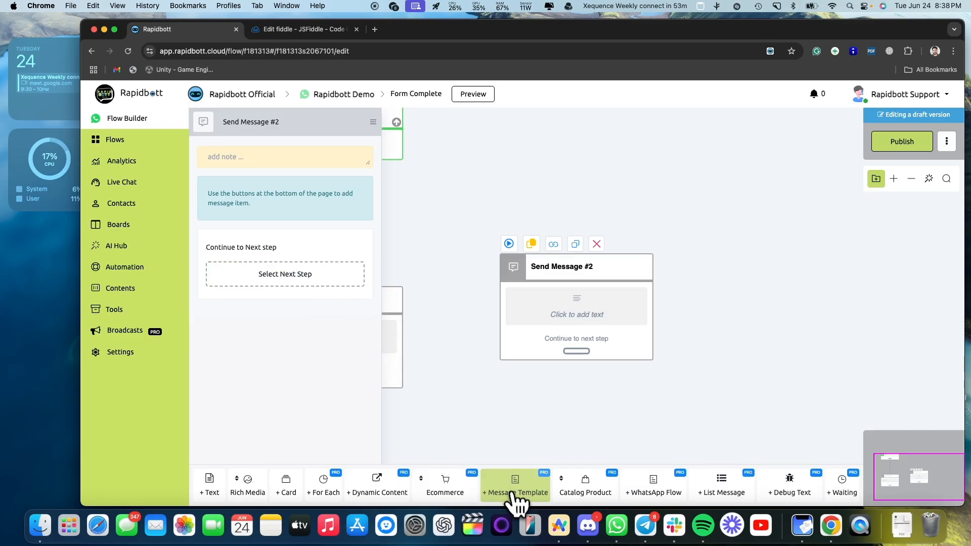
pyautogui.click(514, 493)
pyautogui.click(357, 206)
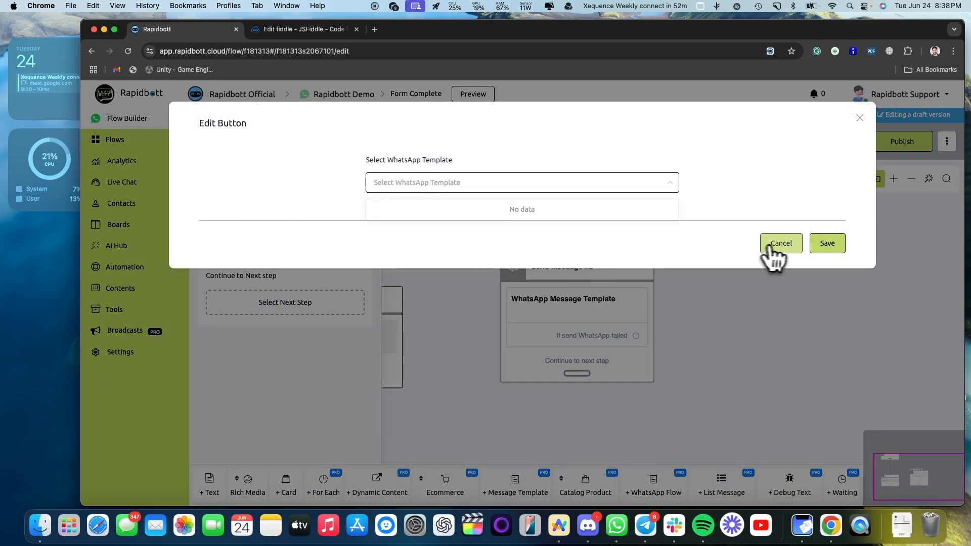
pyautogui.click(796, 246)
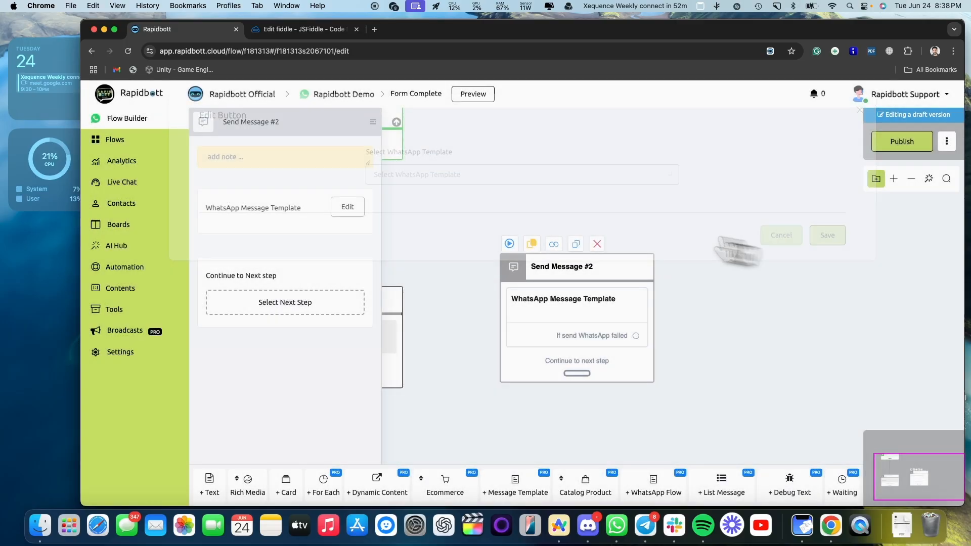
pyautogui.hscroll(-5, 527, 188)
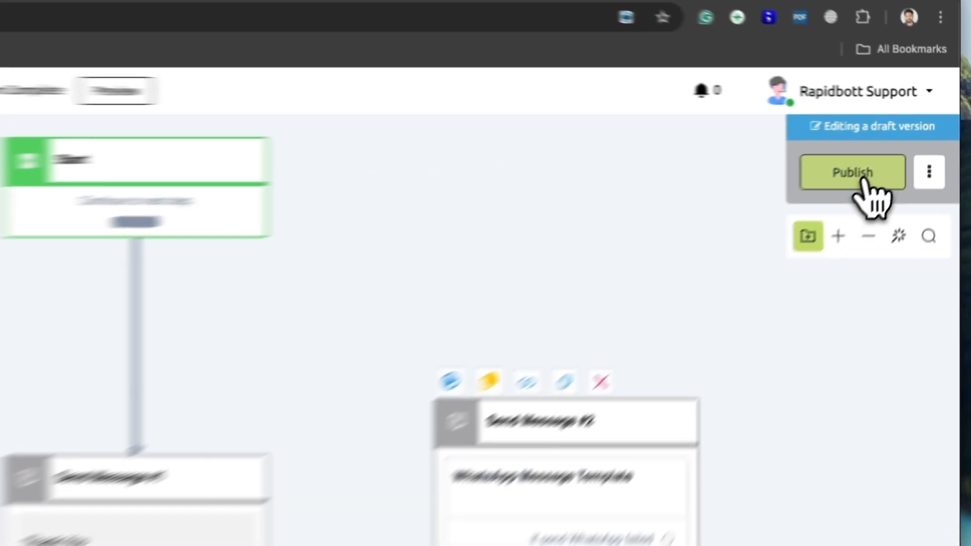
pyautogui.click(902, 142)
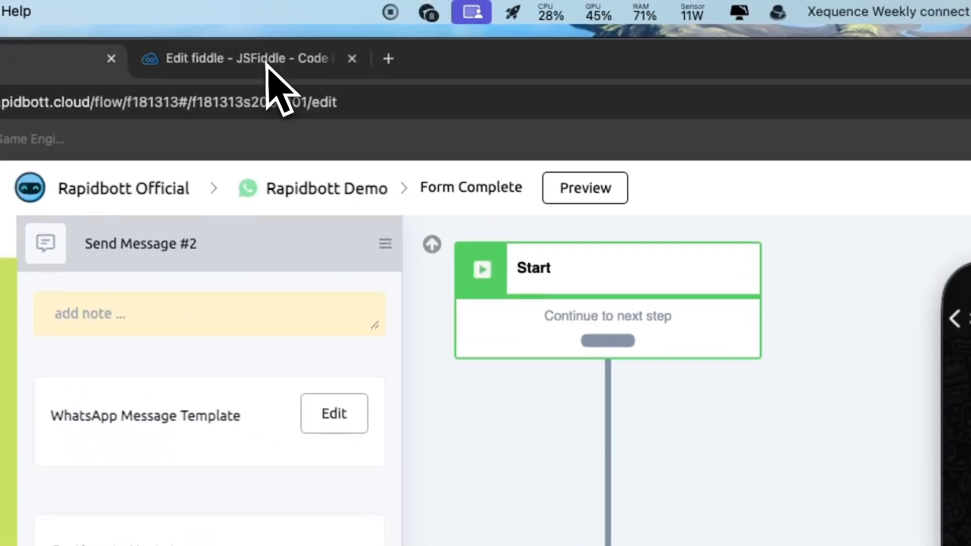
# - Autofill and submit the JSFiddle contact form, dismiss the success alert, and return to Rapidbott
pyautogui.click(267, 57)
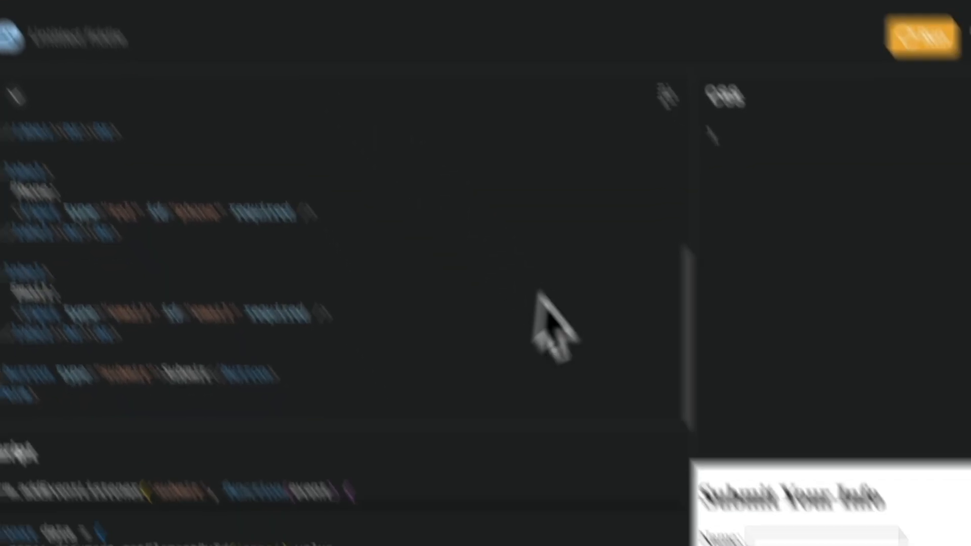
pyautogui.click(795, 537)
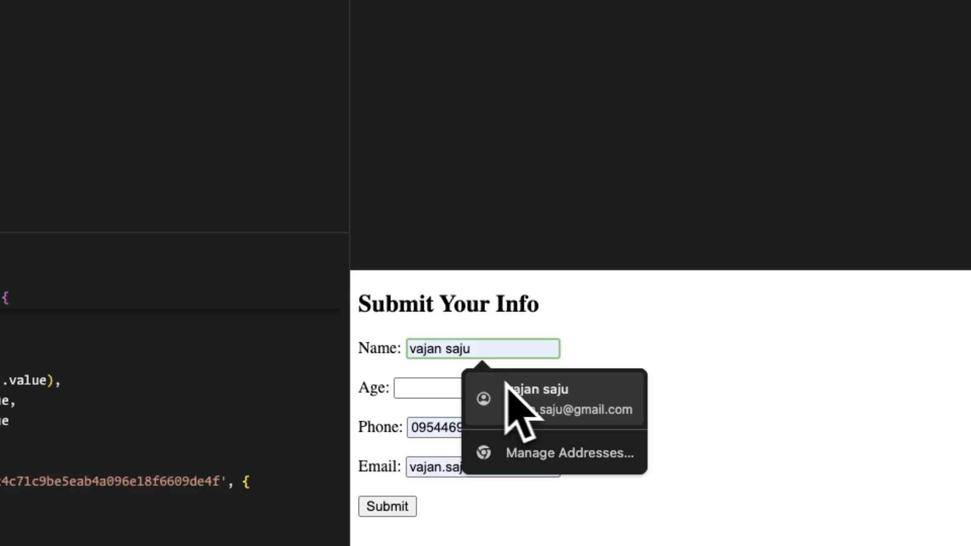
pyautogui.click(552, 404)
pyautogui.click(416, 389)
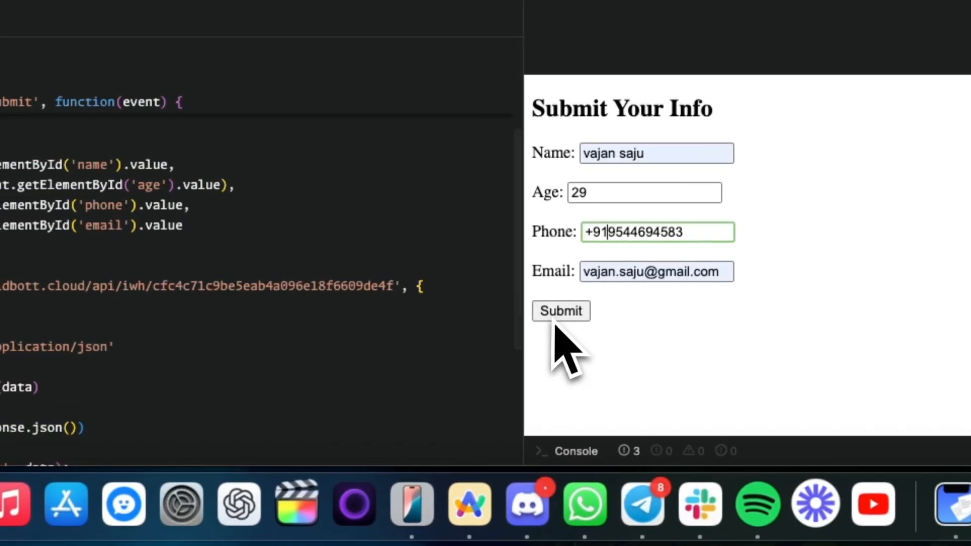
pyautogui.click(557, 319)
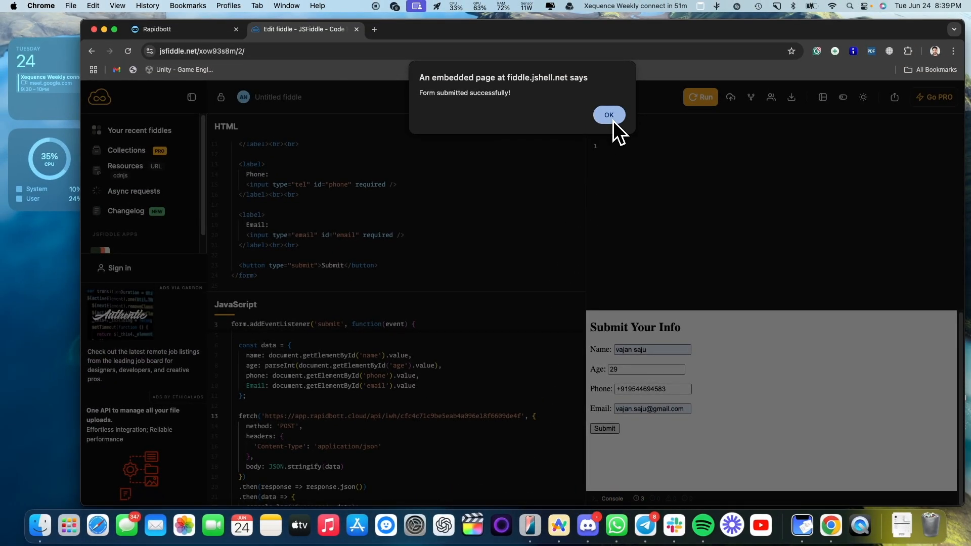
pyautogui.click(613, 120)
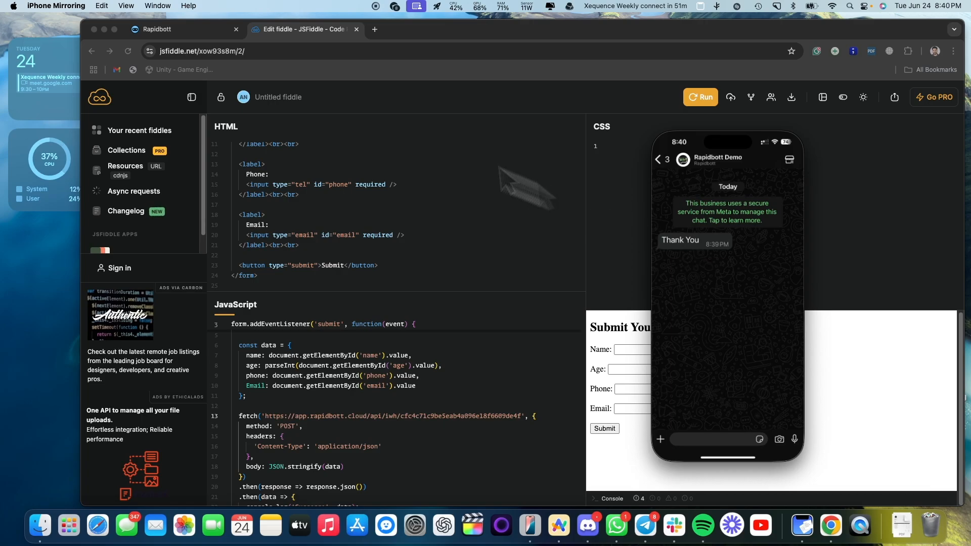
pyautogui.click(174, 29)
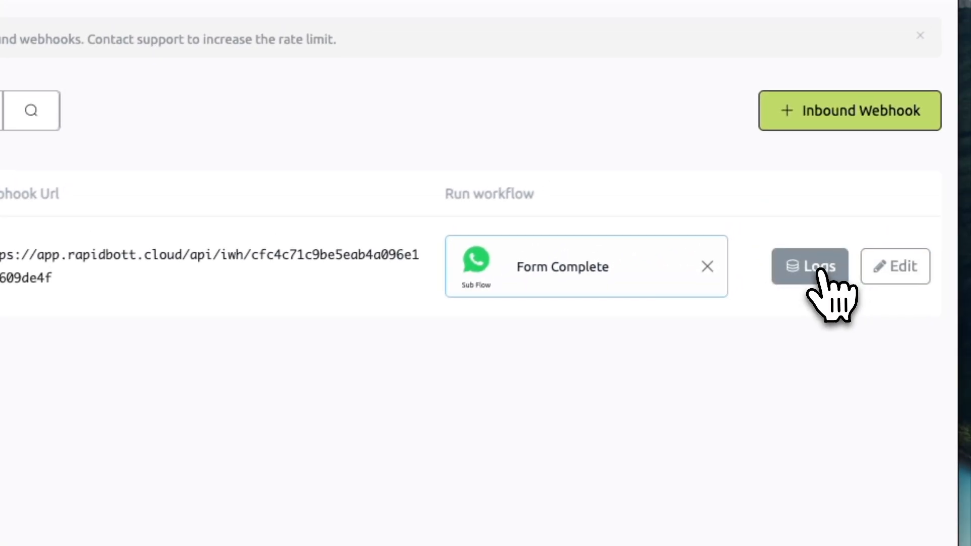
# - Open Test Demo's webhook logs, expand two entries to view the JSON, then return to JSFiddle
pyautogui.click(820, 268)
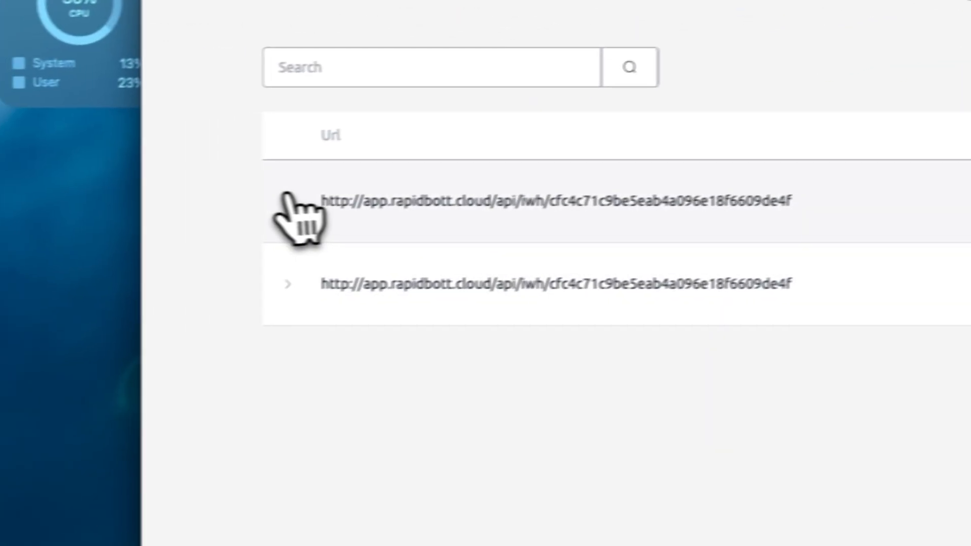
pyautogui.click(284, 200)
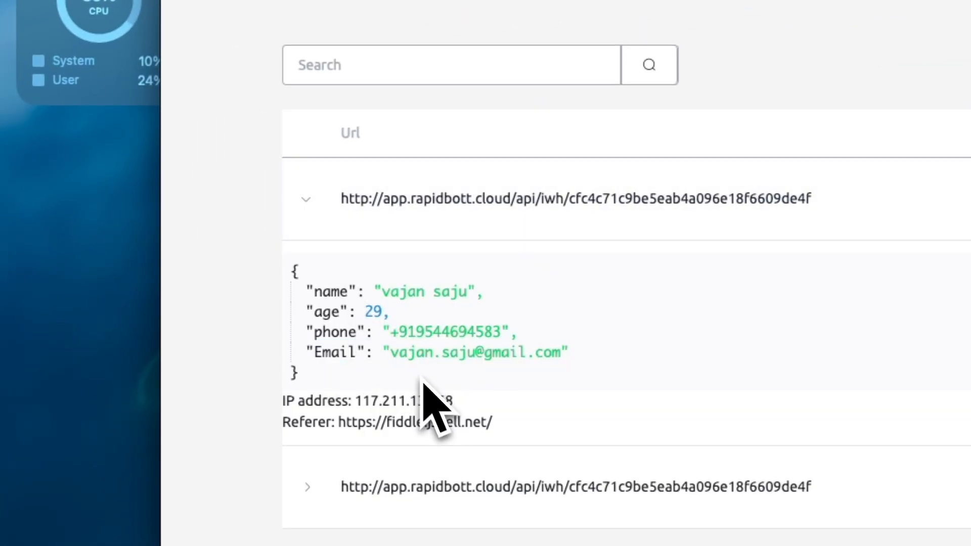
pyautogui.click(313, 487)
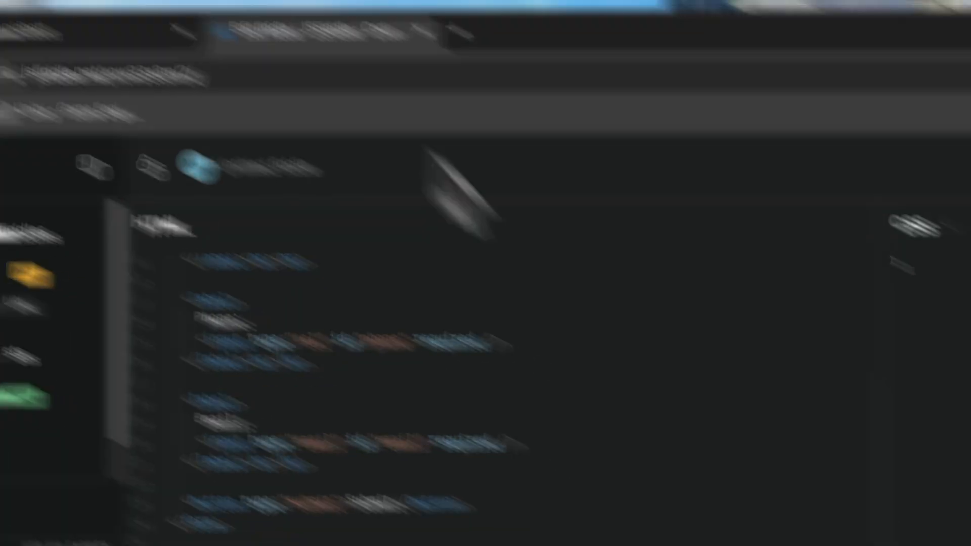
pyautogui.click(581, 458)
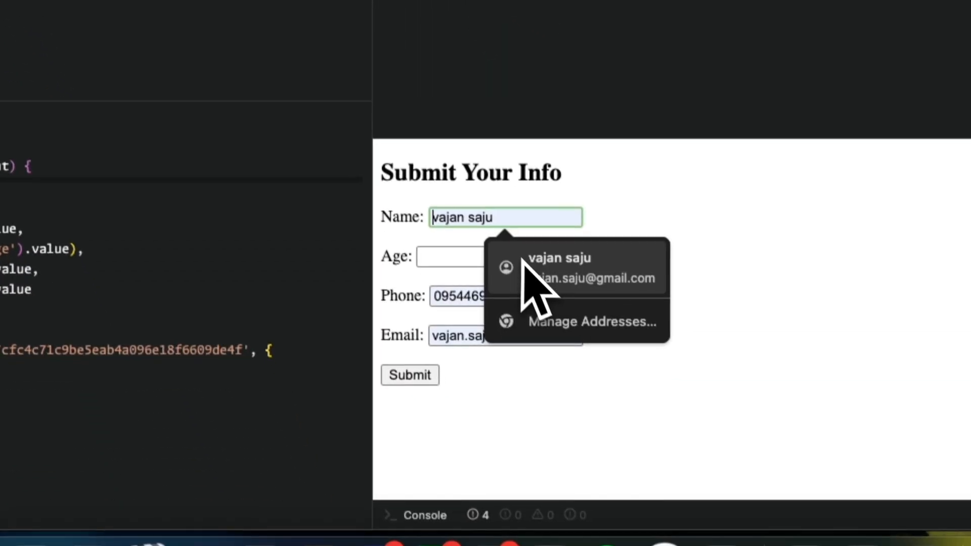
# - Autofill the form, set Age to 25, prefix the phone with +91, and pick the alternate e-mail
pyautogui.click(597, 440)
pyautogui.click(521, 438)
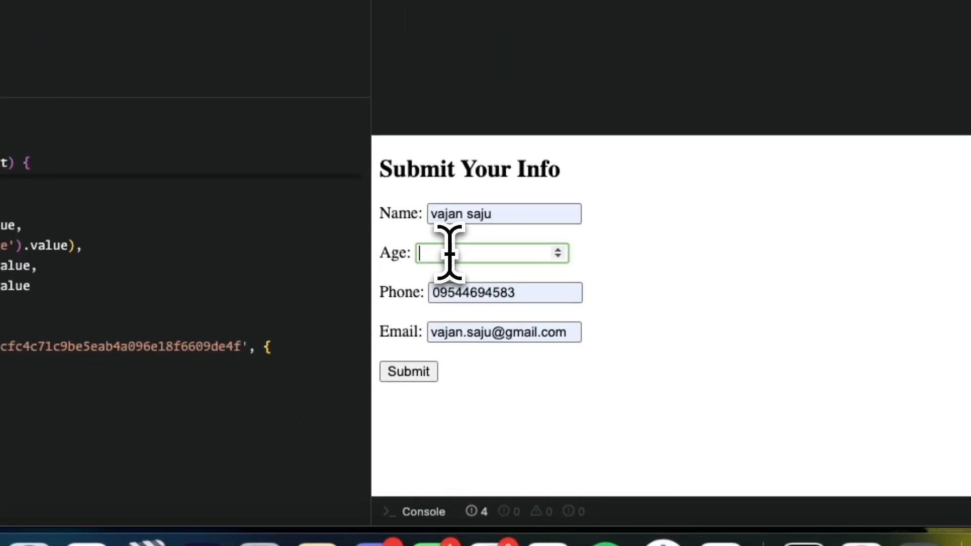
pyautogui.write('25')
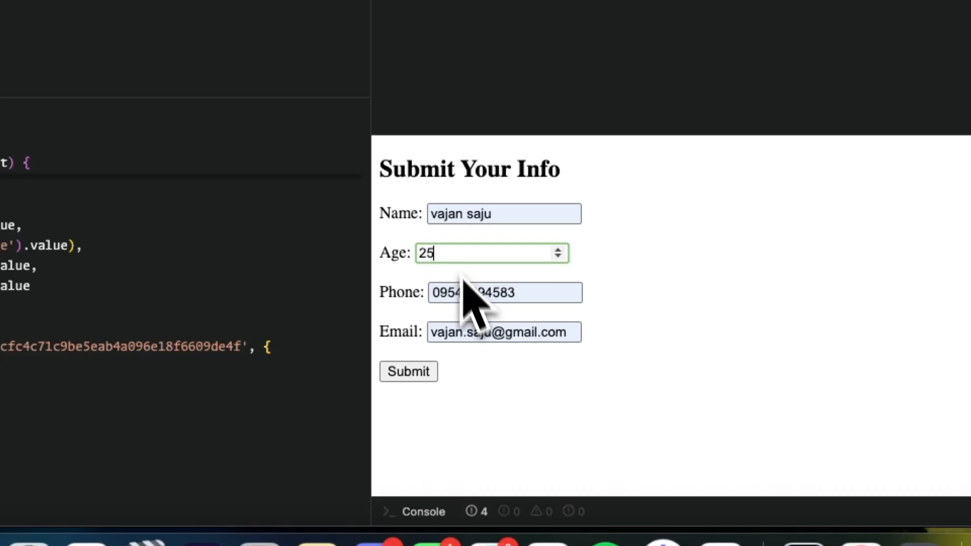
pyautogui.click(445, 293)
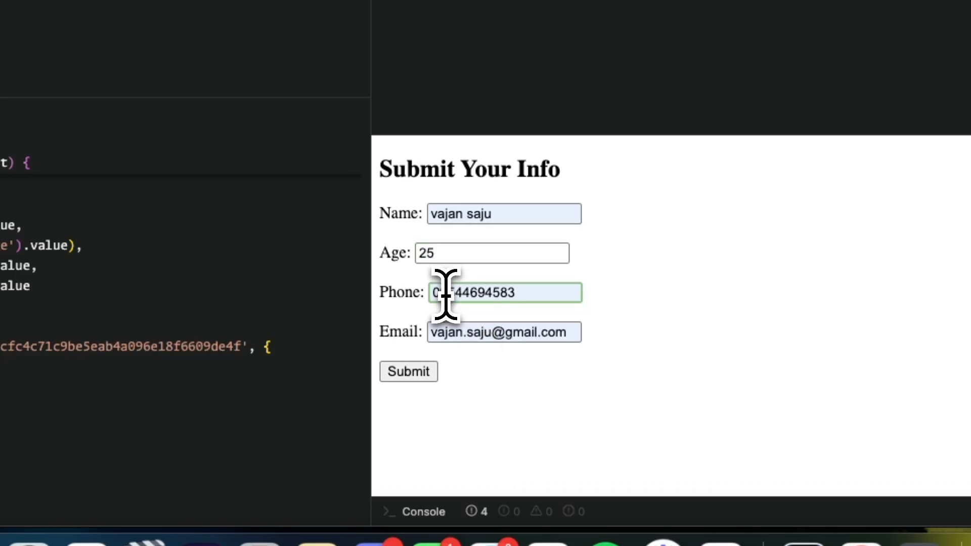
pyautogui.press('BackSpace')
pyautogui.write('+91')
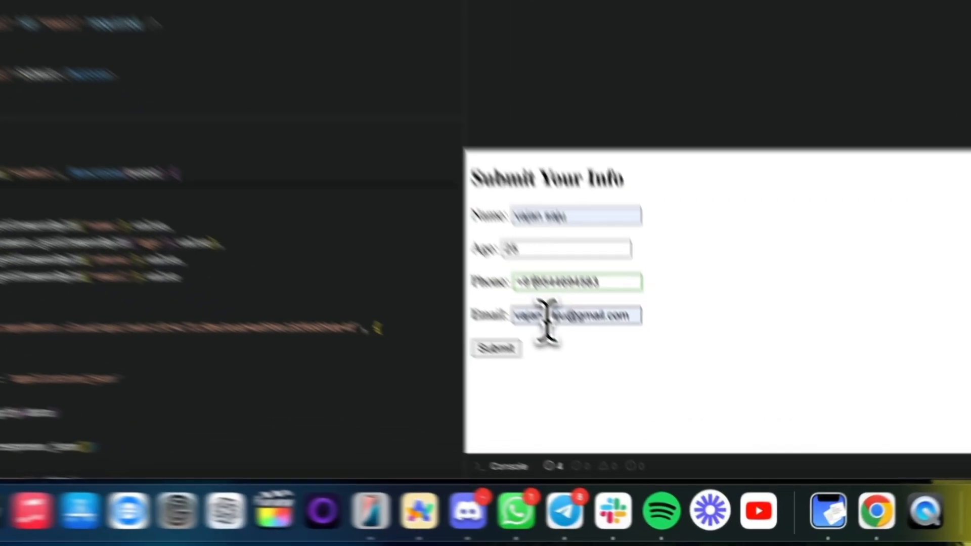
pyautogui.click(636, 409)
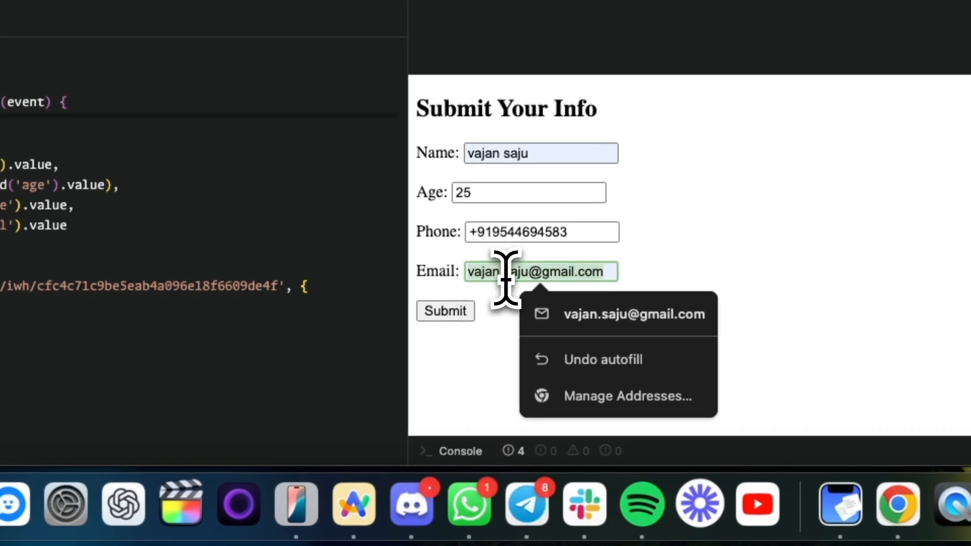
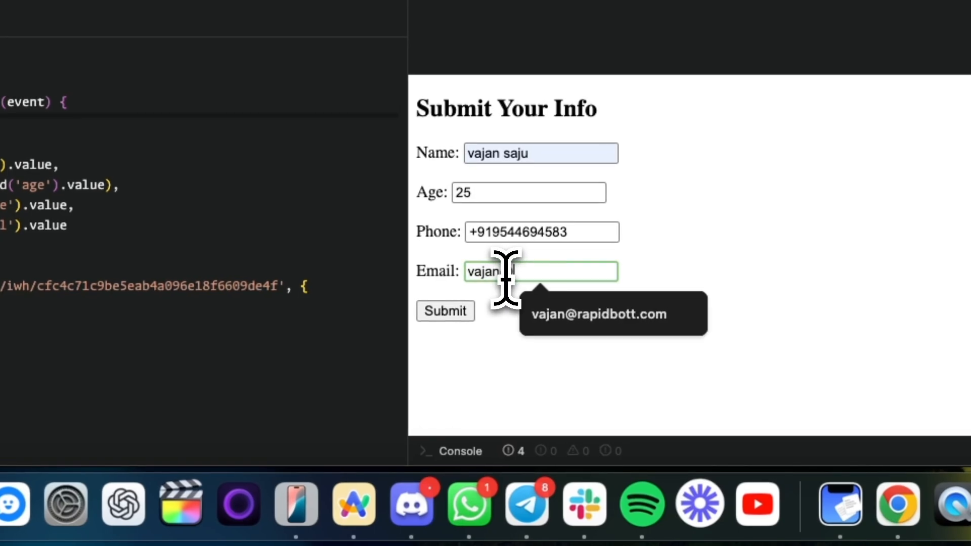
pyautogui.click(538, 322)
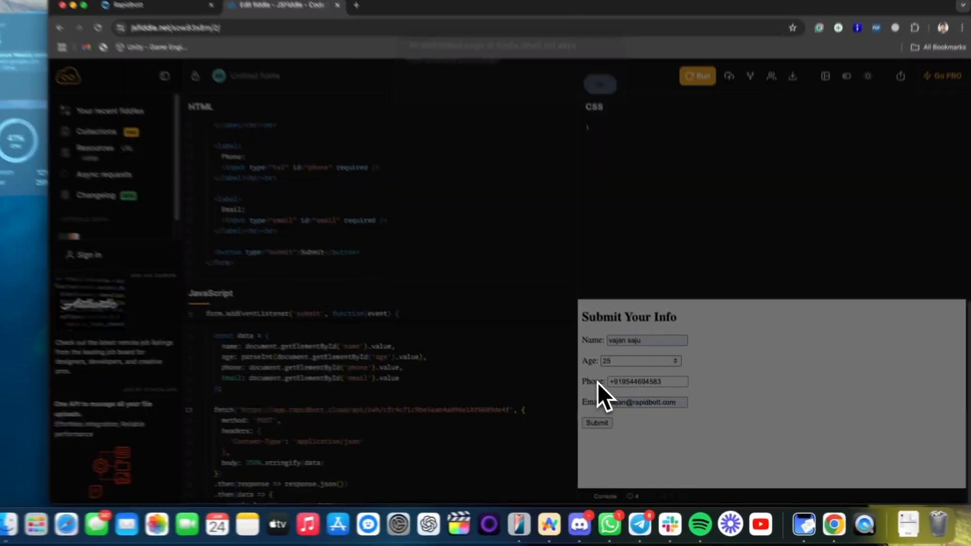
# - Submit the updated form, check the phone for the Thank You message, then return to Rapidbott
pyautogui.click(445, 313)
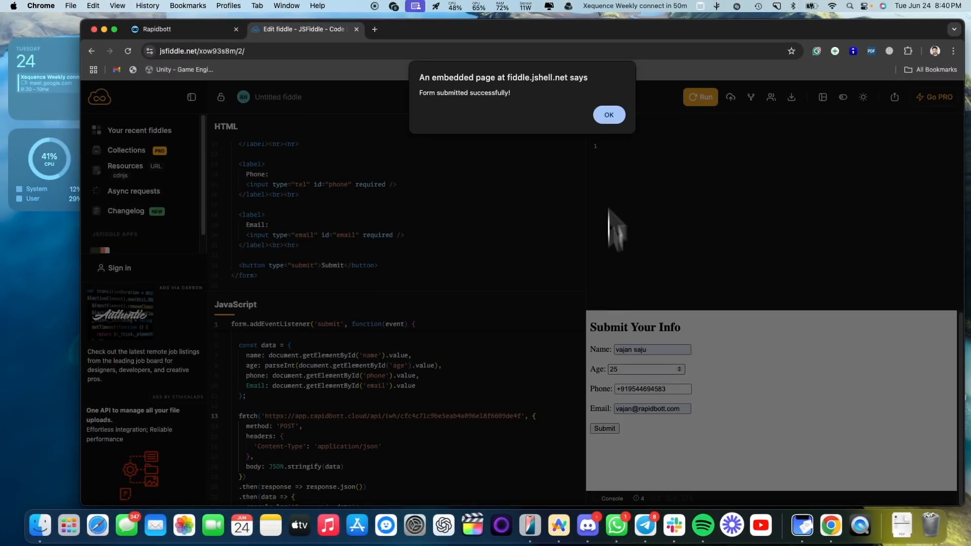
pyautogui.click(607, 116)
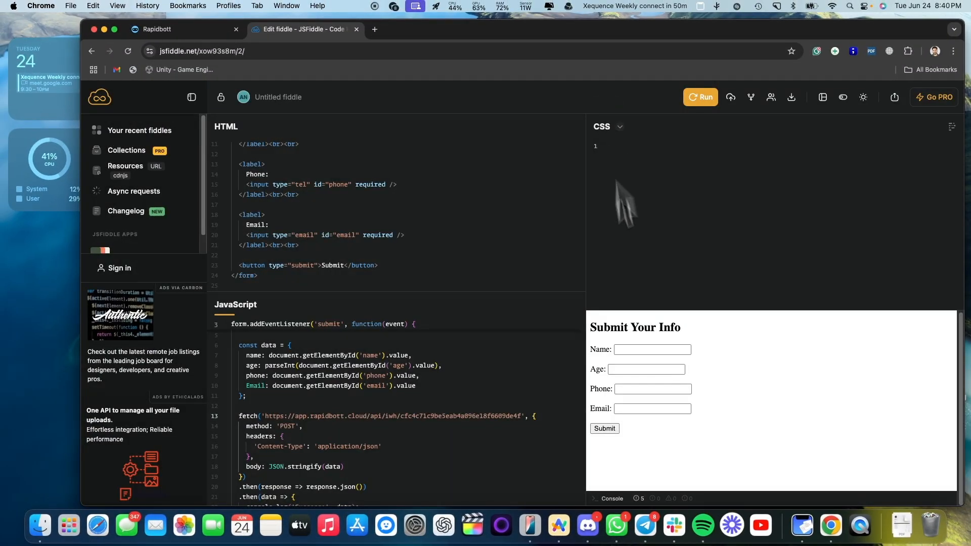
pyautogui.click(526, 506)
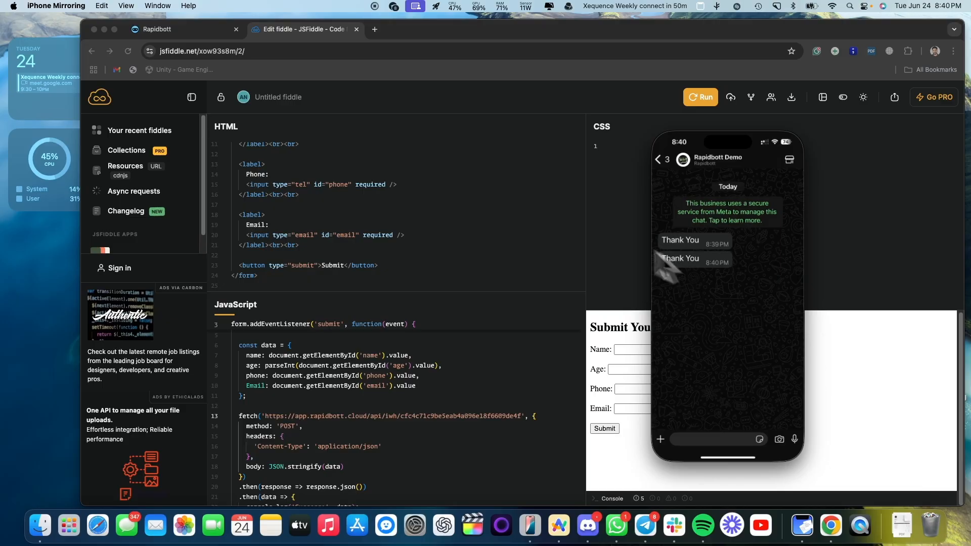
pyautogui.click(174, 31)
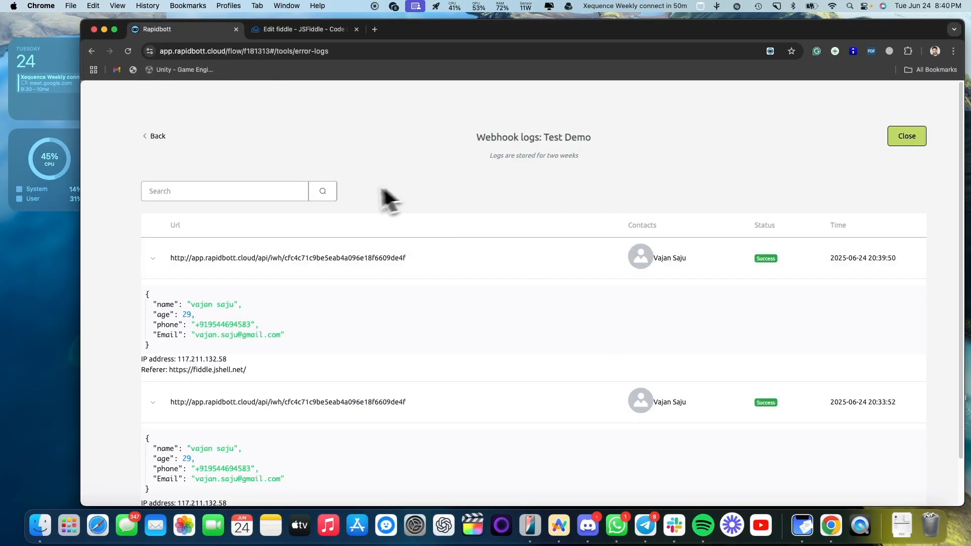
# - Refresh the logs, expand the new 20:40:40 entry with age 25, highlight its e-mail value, then close the logs
pyautogui.click(324, 191)
pyautogui.click(153, 259)
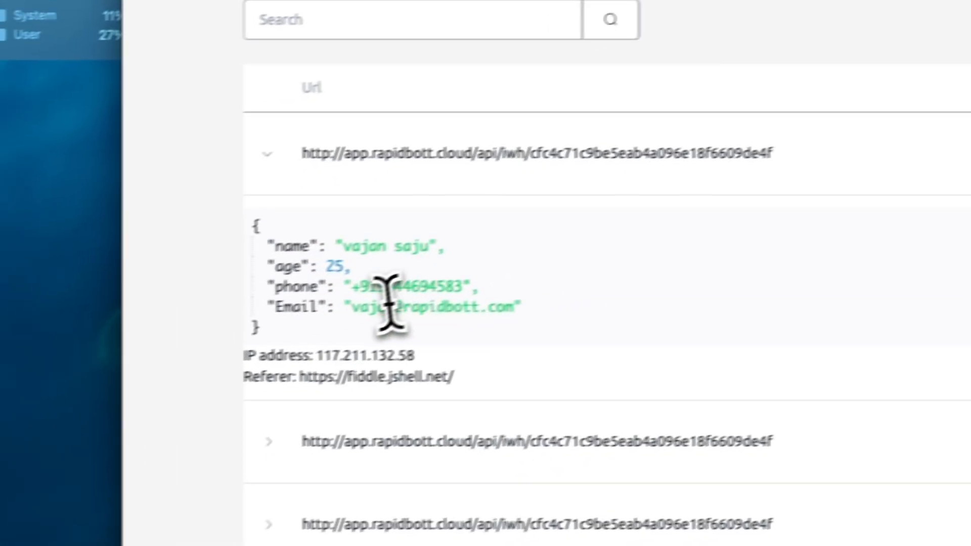
pyautogui.moveTo(350, 307); pyautogui.dragTo(516, 306)
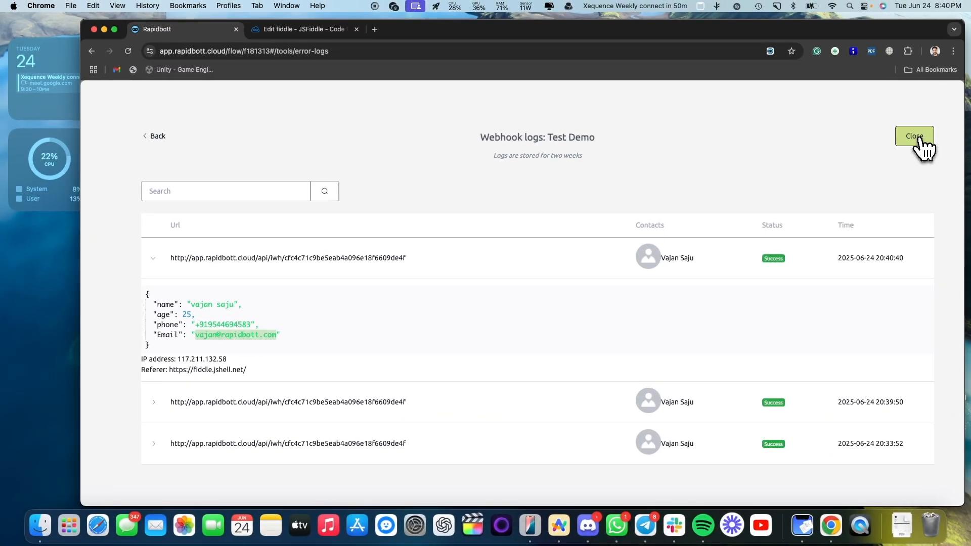
pyautogui.click(915, 136)
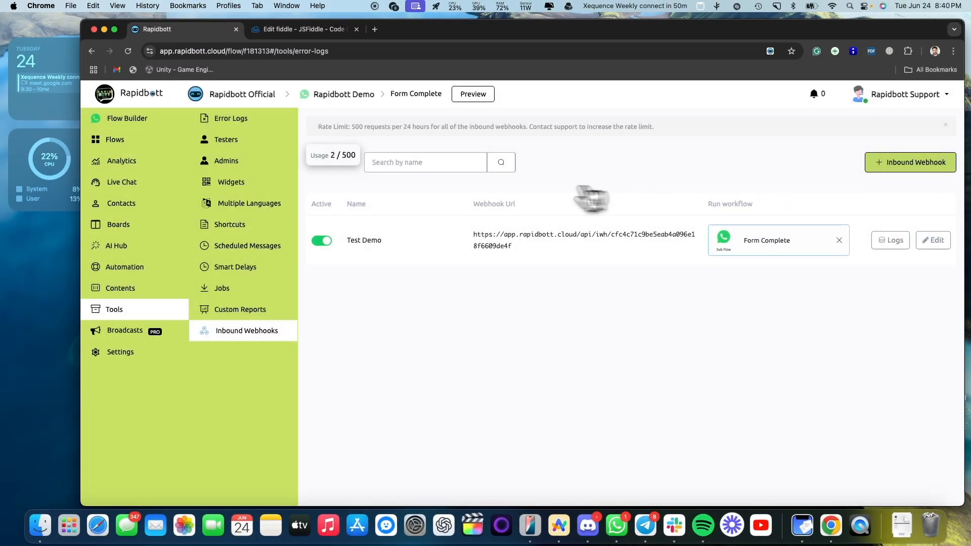
# - Refresh the Inbound Webhooks list and highlight the rate limit notice and the 4 / 500 usage count
pyautogui.click(515, 163)
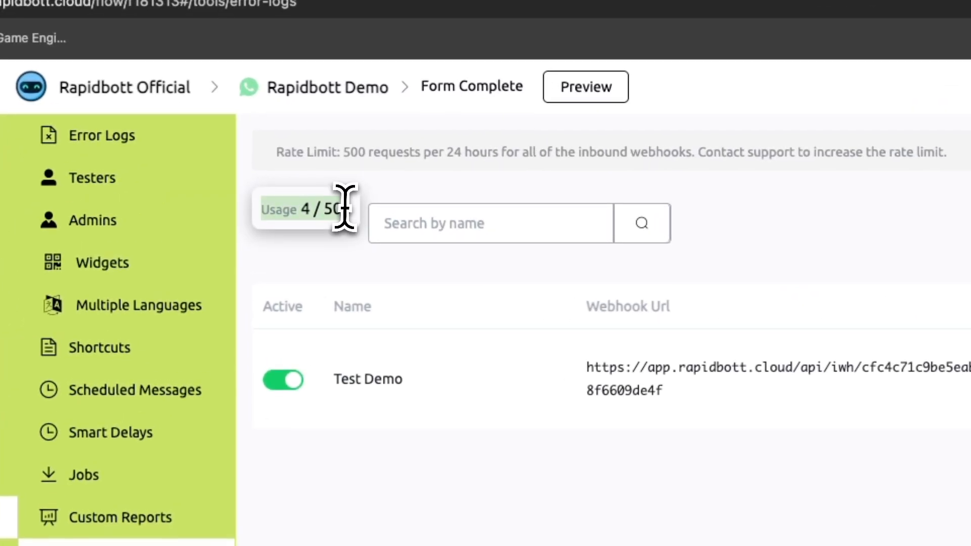
pyautogui.moveTo(352, 155)
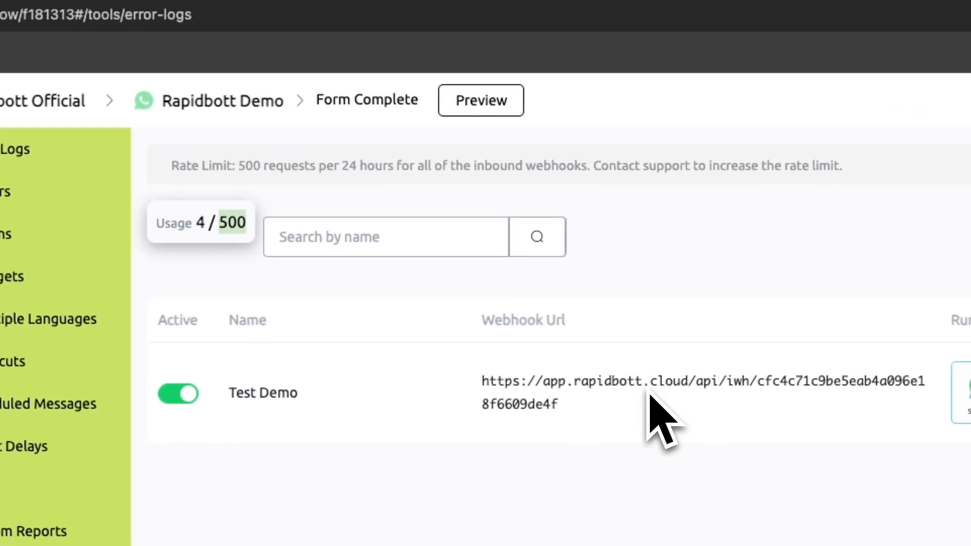
pyautogui.tripleClick(372, 166)
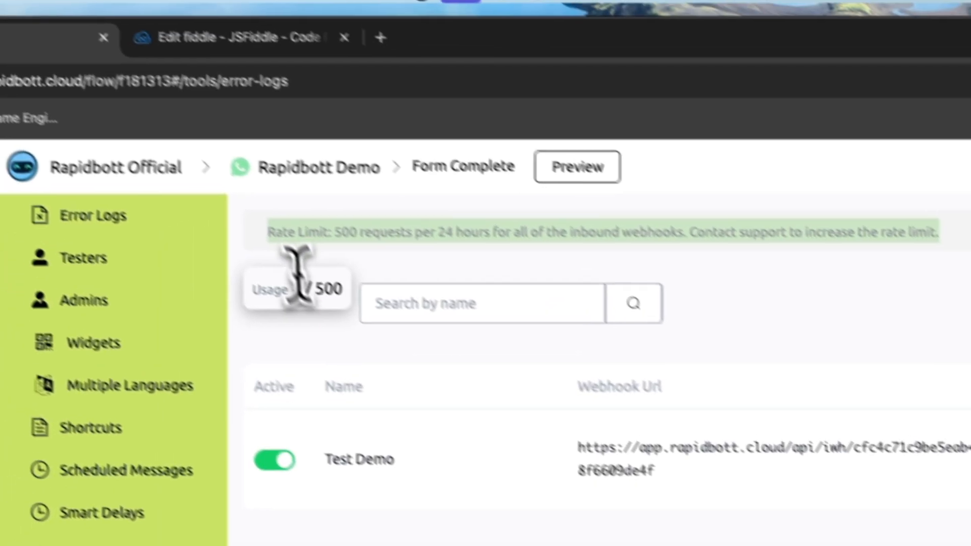
pyautogui.click(208, 222)
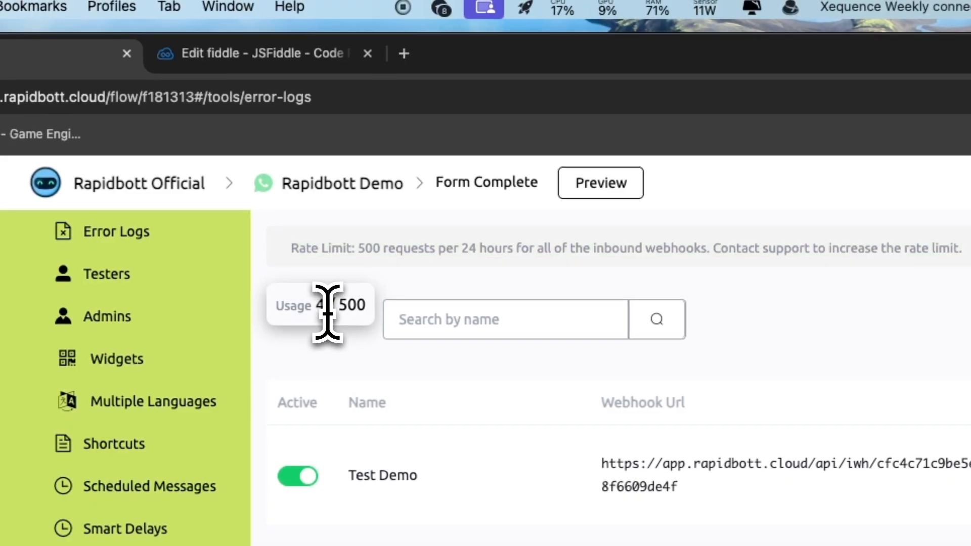
pyautogui.moveTo(236, 223)
pyautogui.tripleClick(355, 305)
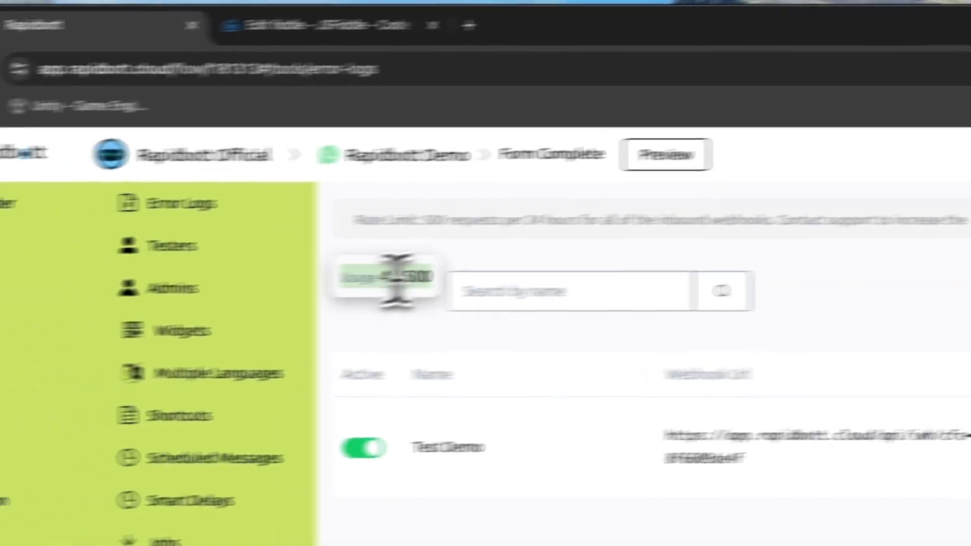
pyautogui.click(235, 293)
pyautogui.moveTo(236, 294)
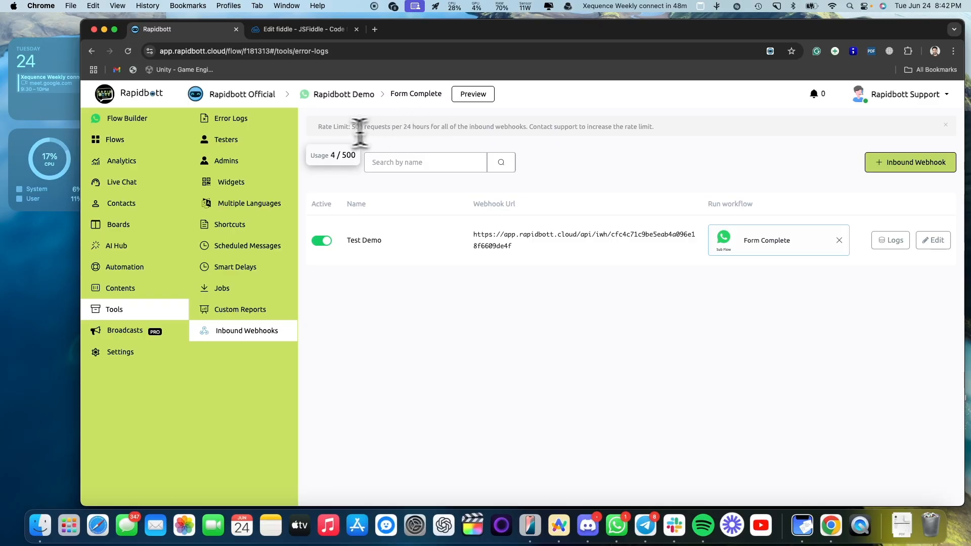
pyautogui.moveTo(343, 158)
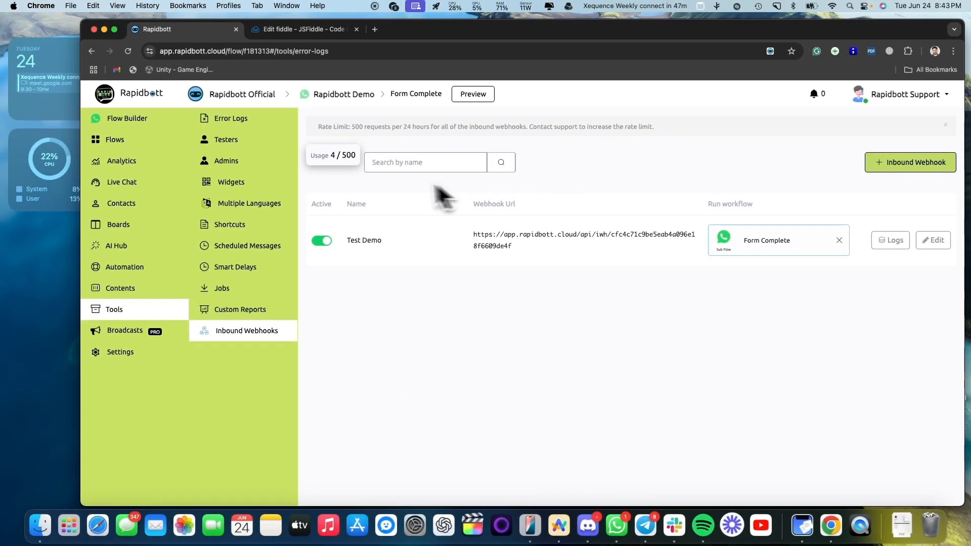
pyautogui.moveTo(352, 164)
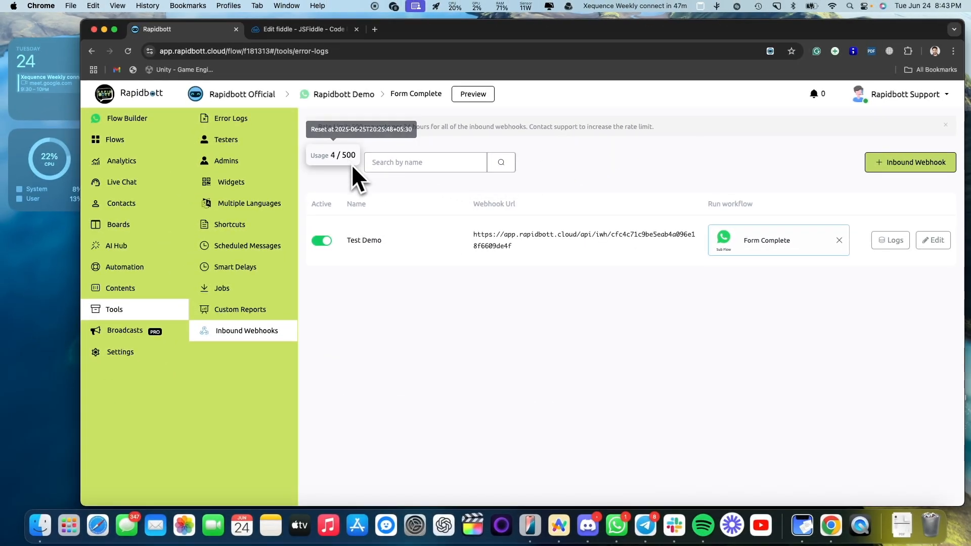